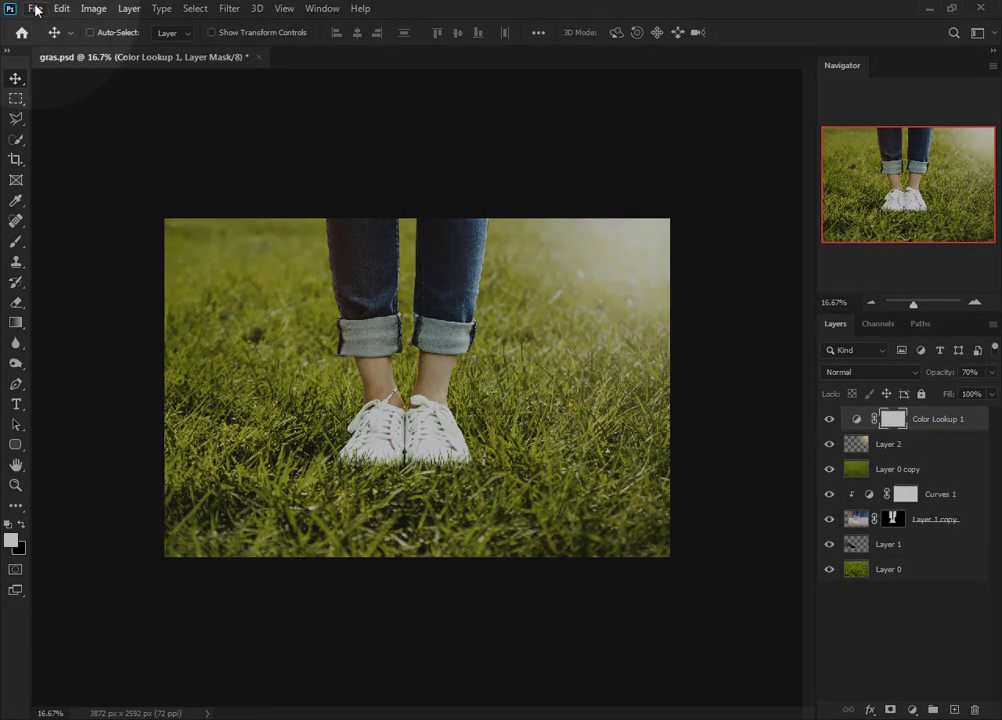
# Open the grass photo and the jeans-and-sneakers photo from Downloads > Graphic task together.
pyautogui.click(35, 9)
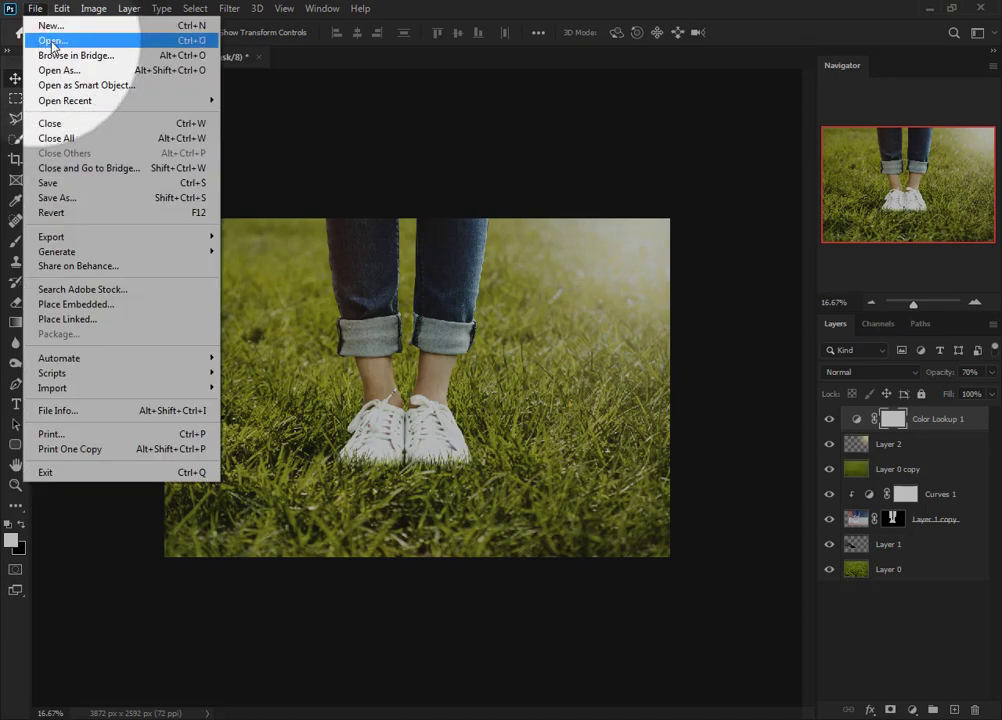
pyautogui.click(52, 41)
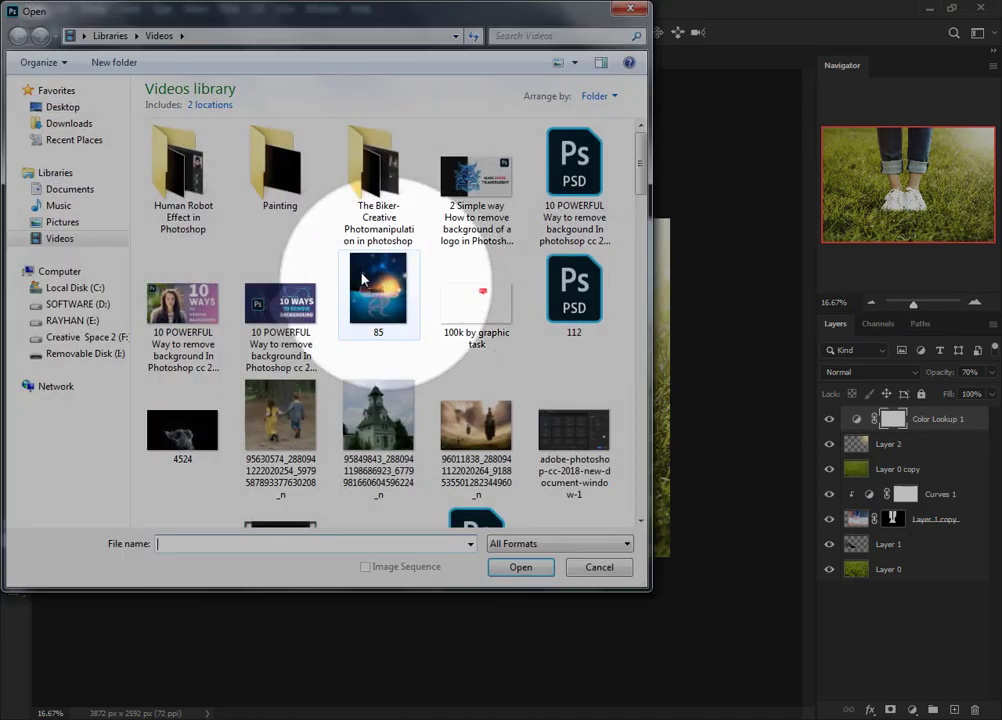
pyautogui.click(30, 123)
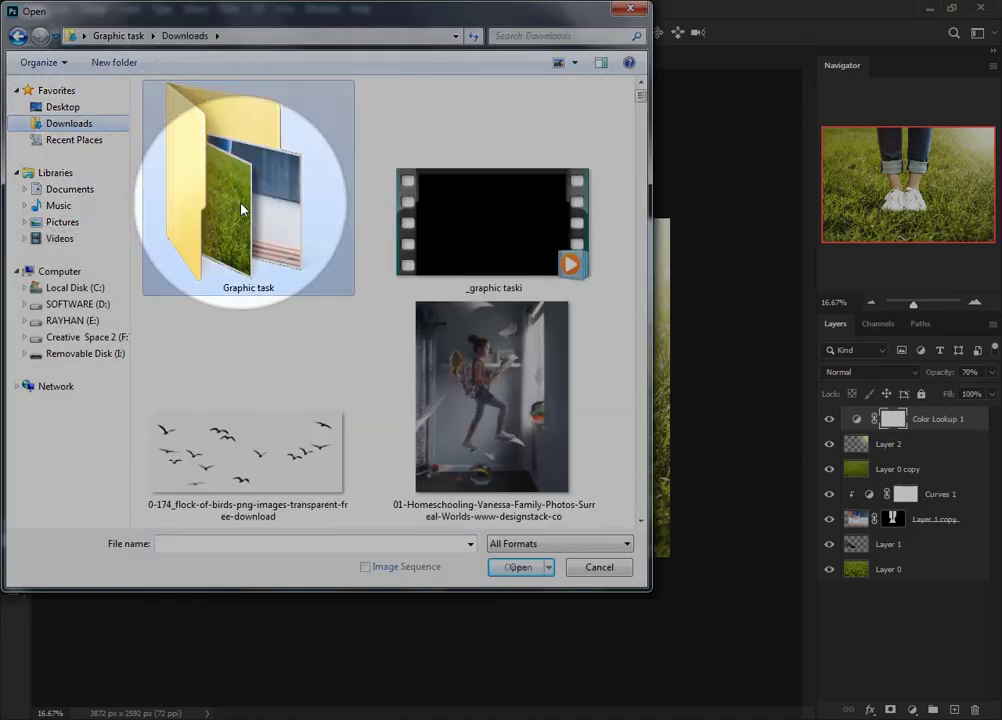
pyautogui.doubleClick(242, 209)
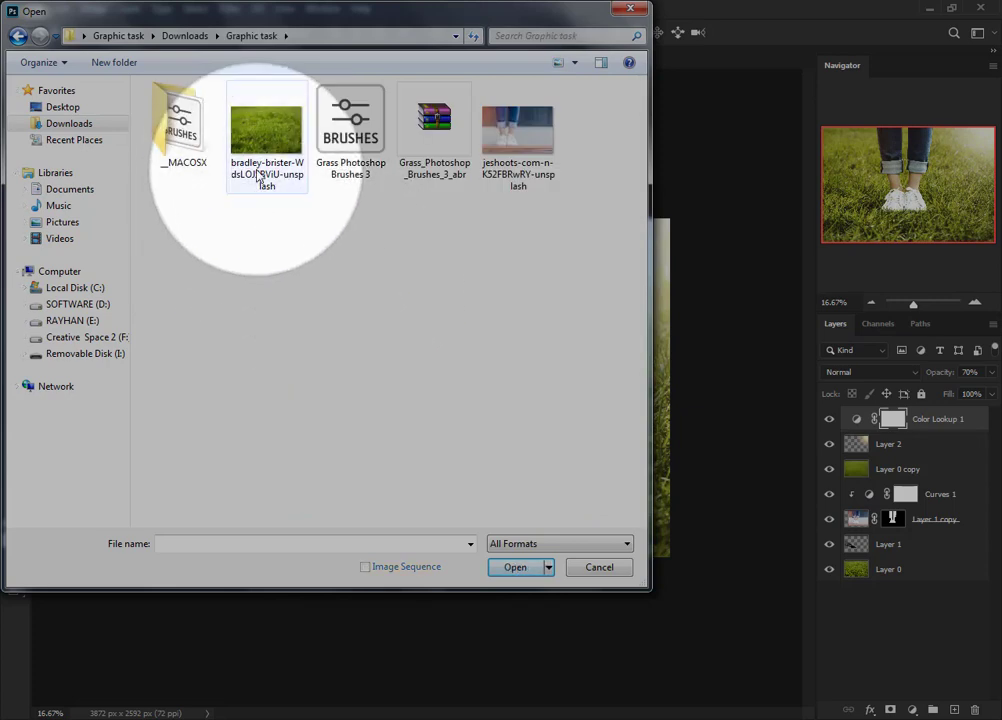
pyautogui.click(258, 175)
pyautogui.keyDown('ctrl'); pyautogui.click(518, 165); pyautogui.keyUp('ctrl')
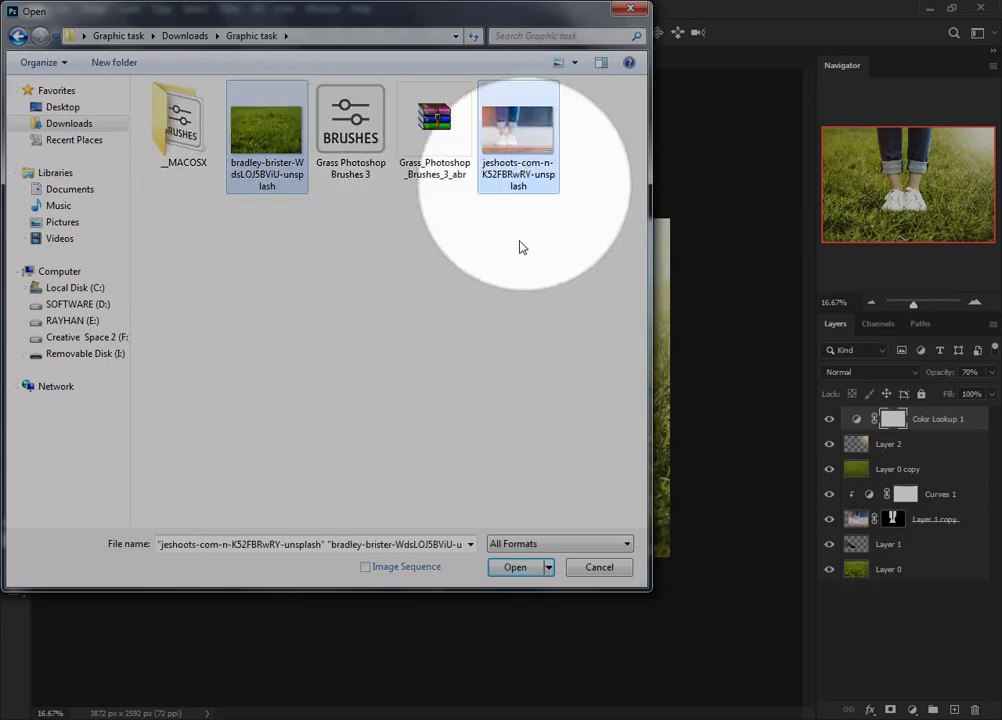
pyautogui.click(513, 568)
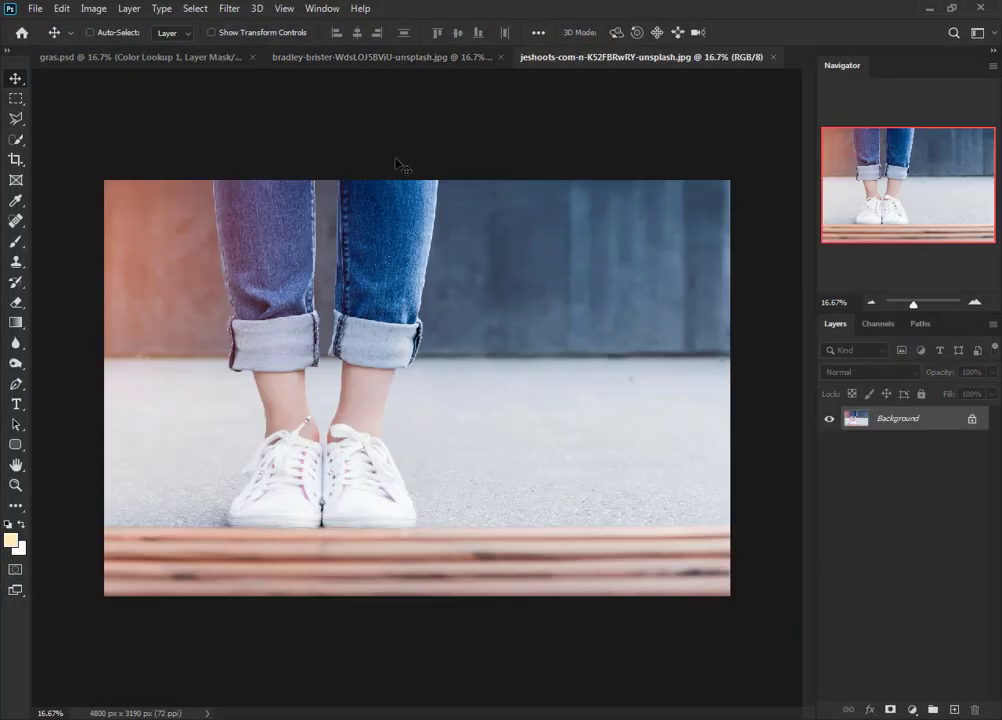
# Unlock the sneakers photo's locked Background into an editable Layer 0.
pyautogui.click(402, 64)
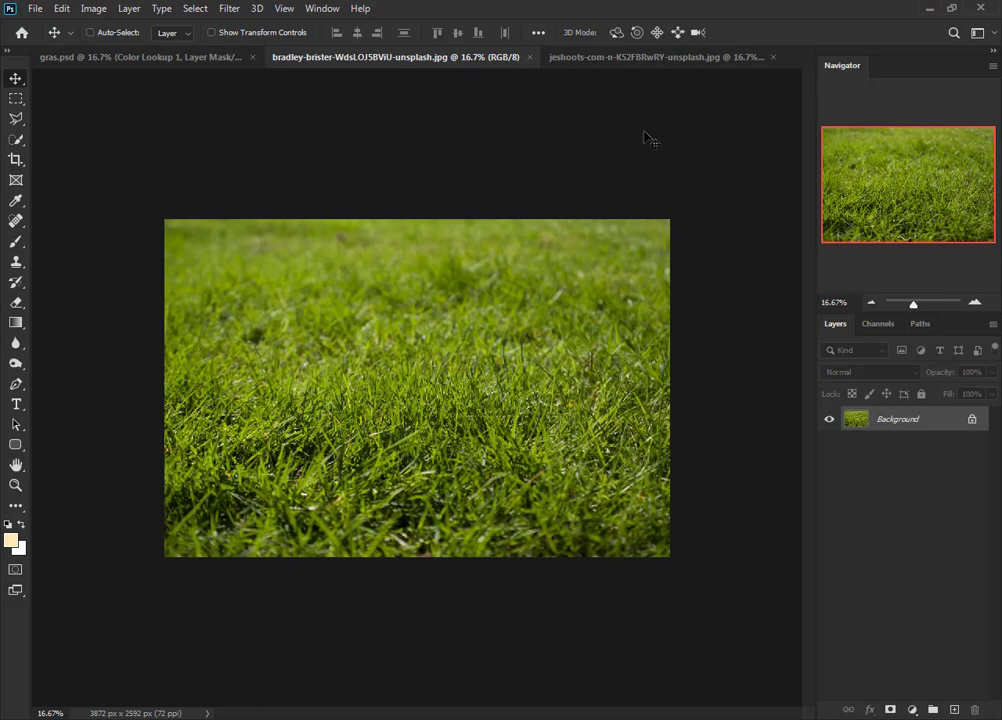
pyautogui.click(660, 59)
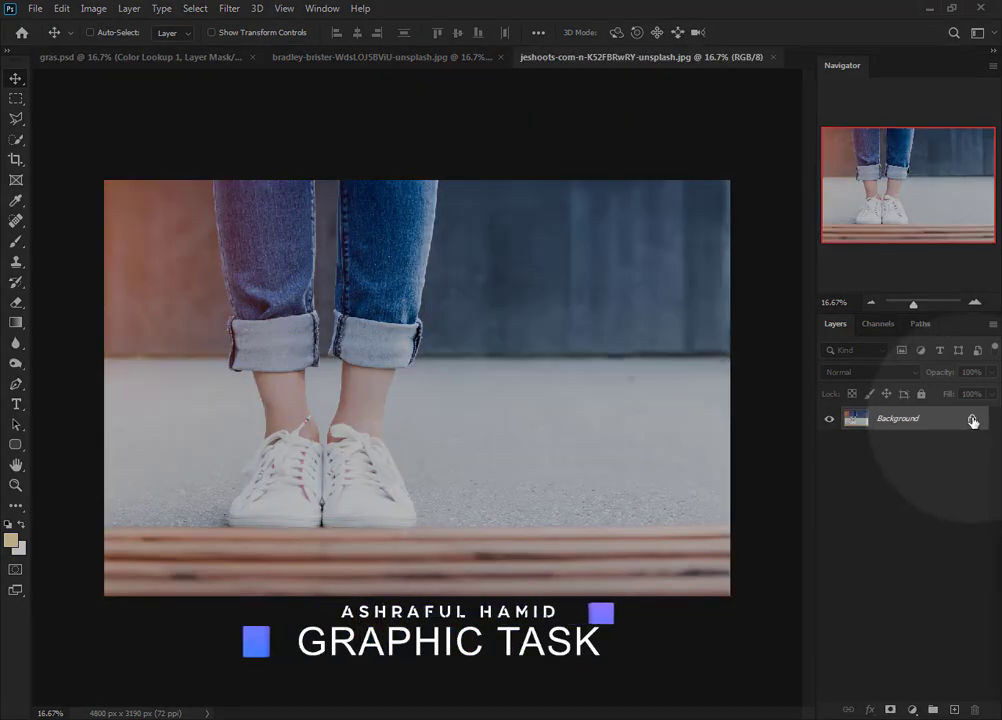
pyautogui.click(972, 421)
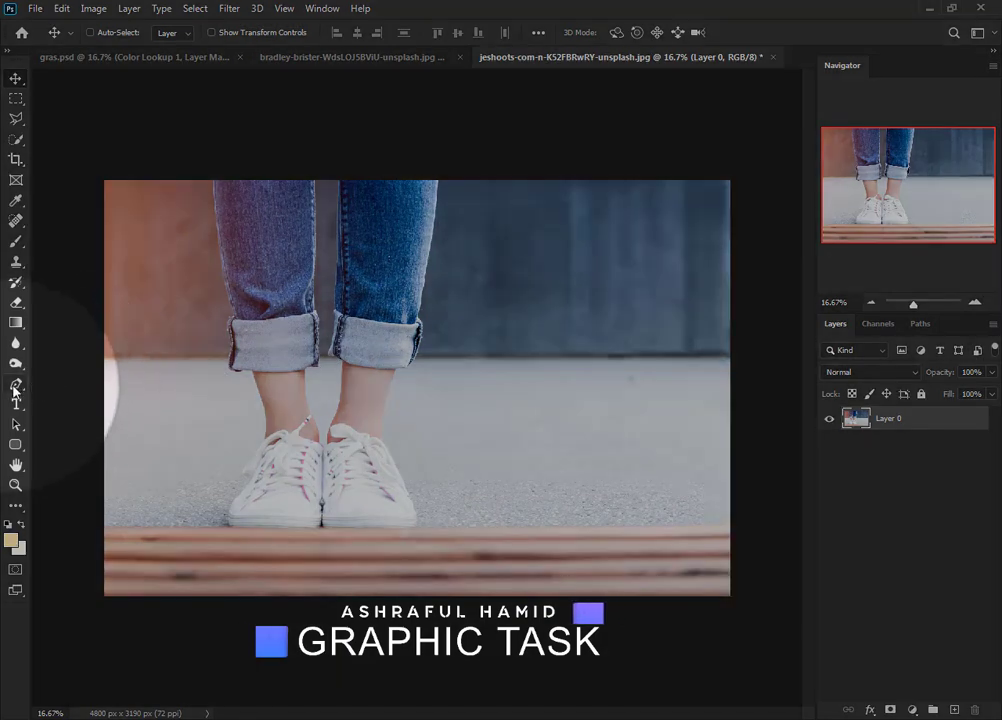
pyautogui.click(17, 386)
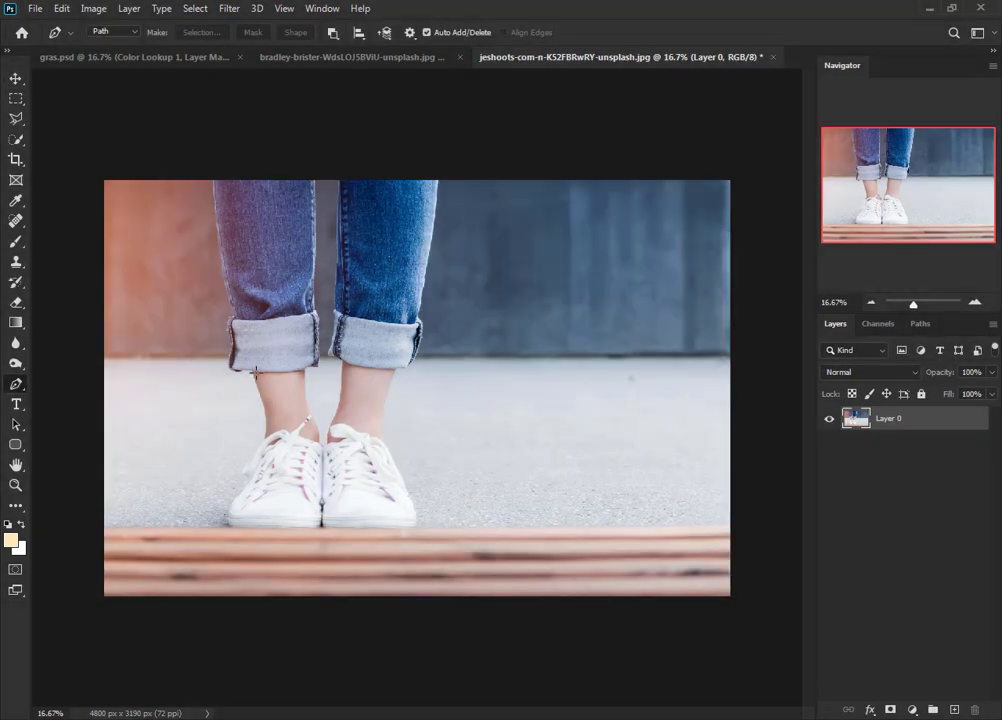
# Start a pen path at the top of the jeans and trace down the left leg, around the left shoe's toe and sole.
pyautogui.hotkey('ctrl', '+')
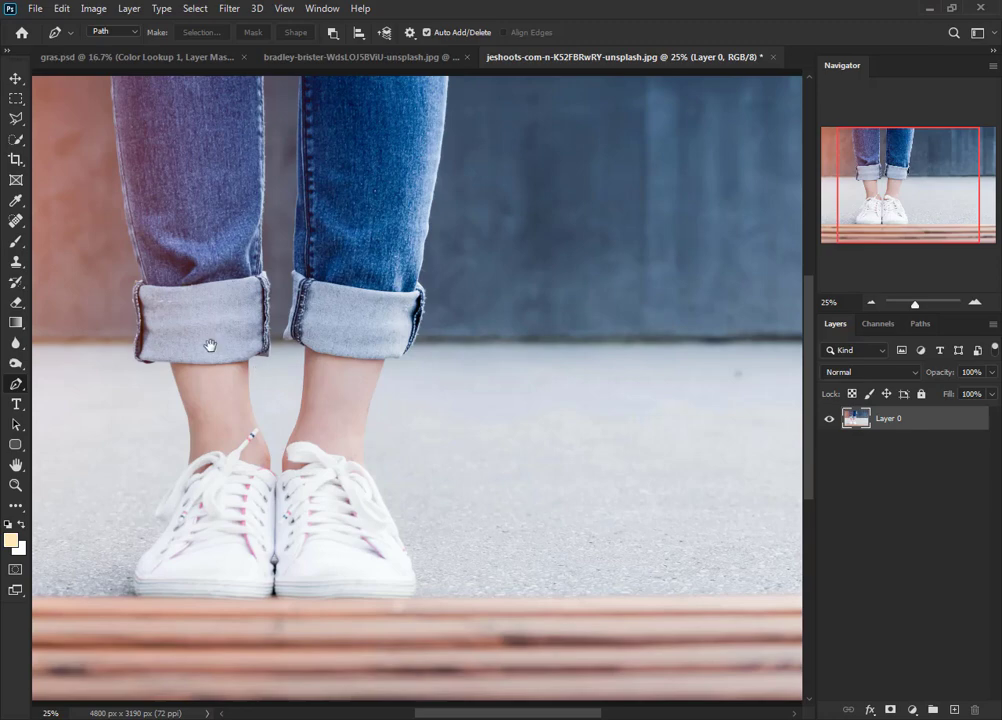
pyautogui.moveTo(208, 347); pyautogui.dragTo(226, 467)
pyautogui.click(178, 241)
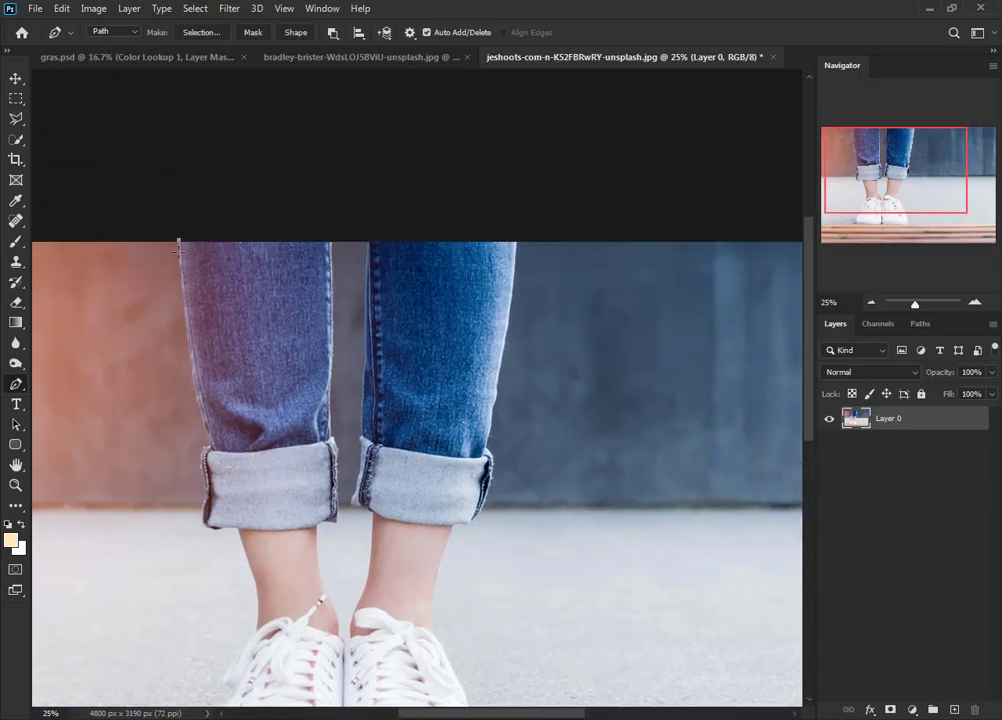
pyautogui.hotkey('ctrl', '+')
pyautogui.hscroll(-2, 228, 416)
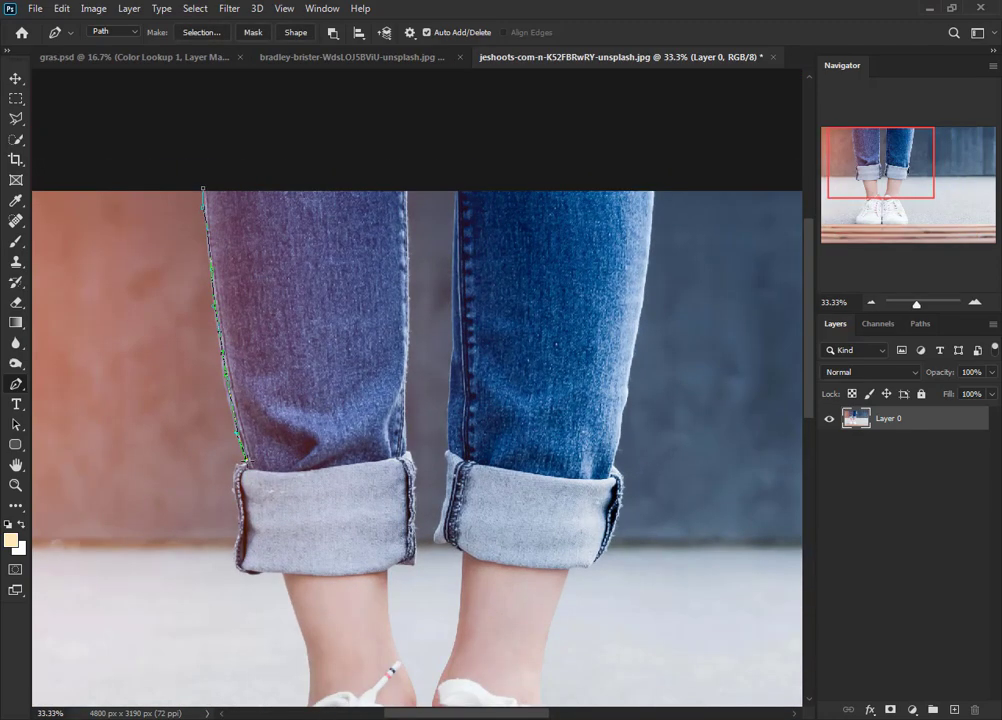
pyautogui.click(246, 478)
pyautogui.hotkey('ctrl', '+')
pyautogui.hotkey('ctrl', '+')
pyautogui.scroll(-3, 460, 440)
pyautogui.click(497, 412)
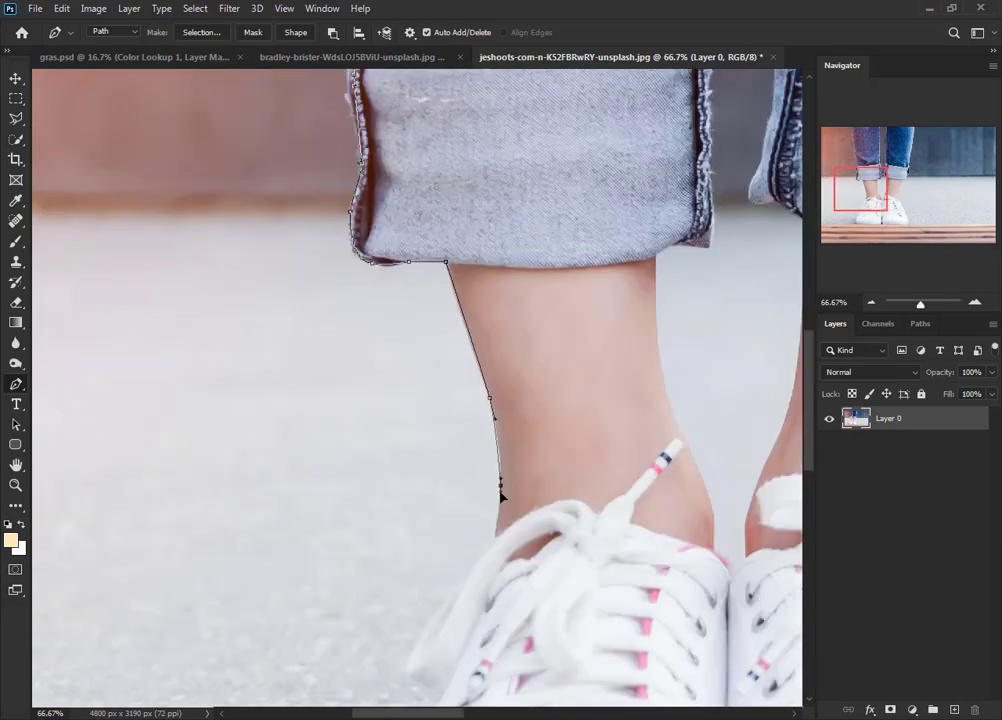
pyautogui.scroll(-3, 497, 412)
pyautogui.click(435, 418)
pyautogui.click(405, 456)
pyautogui.scroll(-3, 400, 420)
pyautogui.click(393, 352)
pyautogui.scroll(-3, 390, 370)
pyautogui.click(548, 262)
pyautogui.click(671, 262)
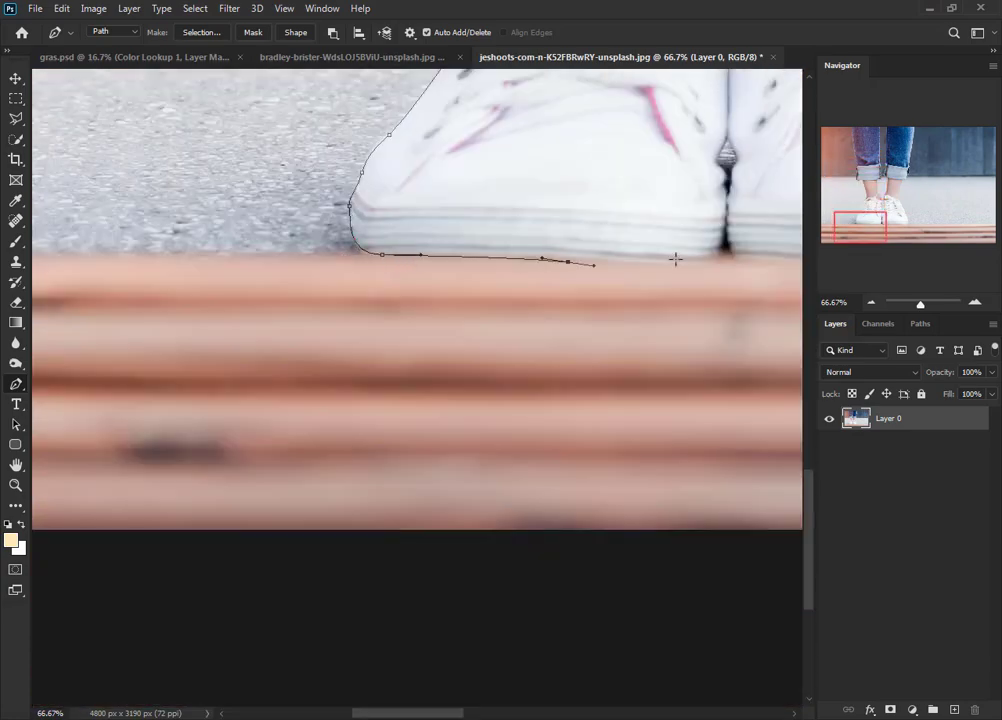
# Continue the path along the bottom of the soles and up the right shoe and right jeans leg.
pyautogui.scroll(2, 671, 262)
pyautogui.click(705, 230)
pyautogui.click(755, 349)
pyautogui.hscroll(3, 767, 351)
pyautogui.click(697, 290)
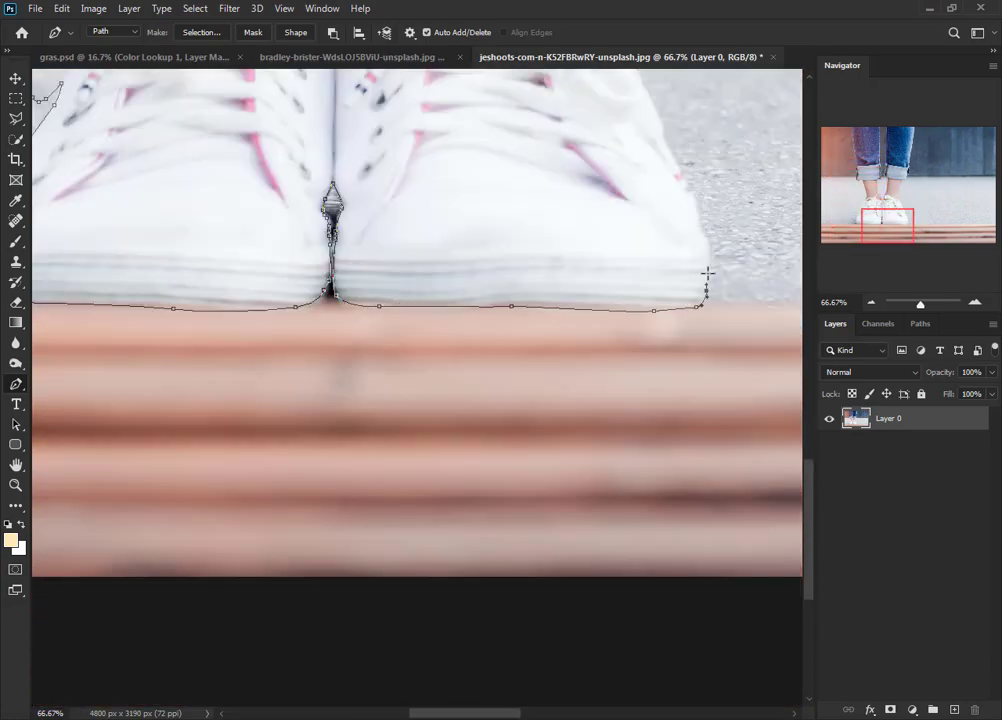
pyautogui.scroll(2, 707, 273)
pyautogui.click(679, 372)
pyautogui.click(626, 268)
pyautogui.scroll(3, 653, 327)
pyautogui.click(671, 280)
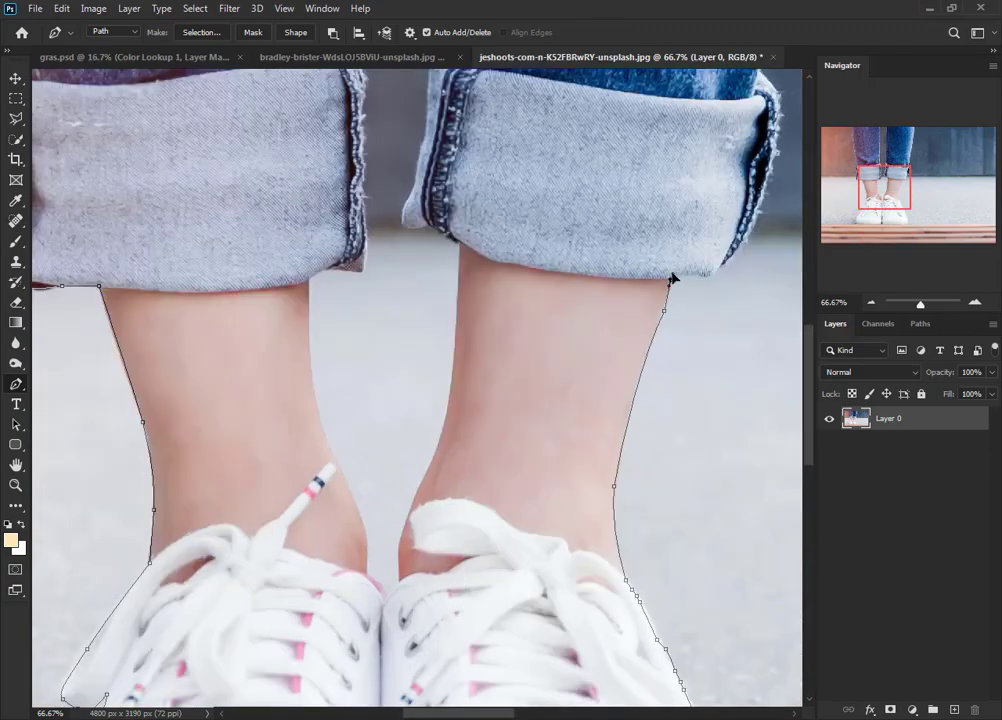
pyautogui.scroll(2, 671, 280)
pyautogui.scroll(2, 678, 380)
pyautogui.scroll(3, 678, 380)
pyautogui.click(644, 94)
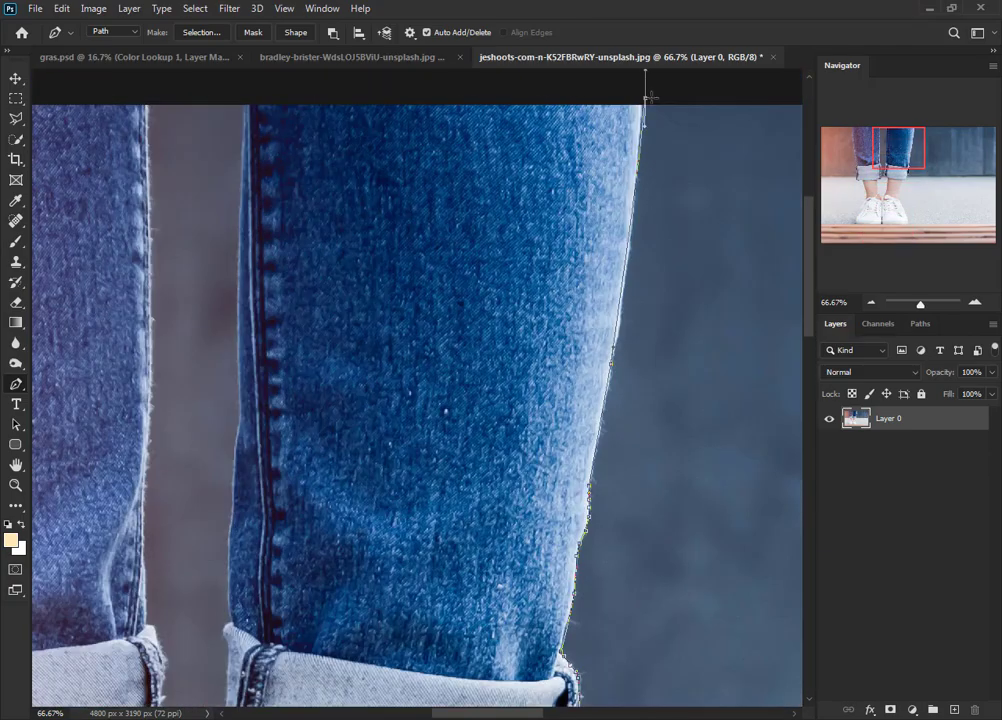
# Trace the inner edges between the legs and close the path at its starting point.
pyautogui.hscroll(-3, 600, 300)
pyautogui.click(461, 282)
pyautogui.scroll(-5, 447, 459)
pyautogui.click(488, 540)
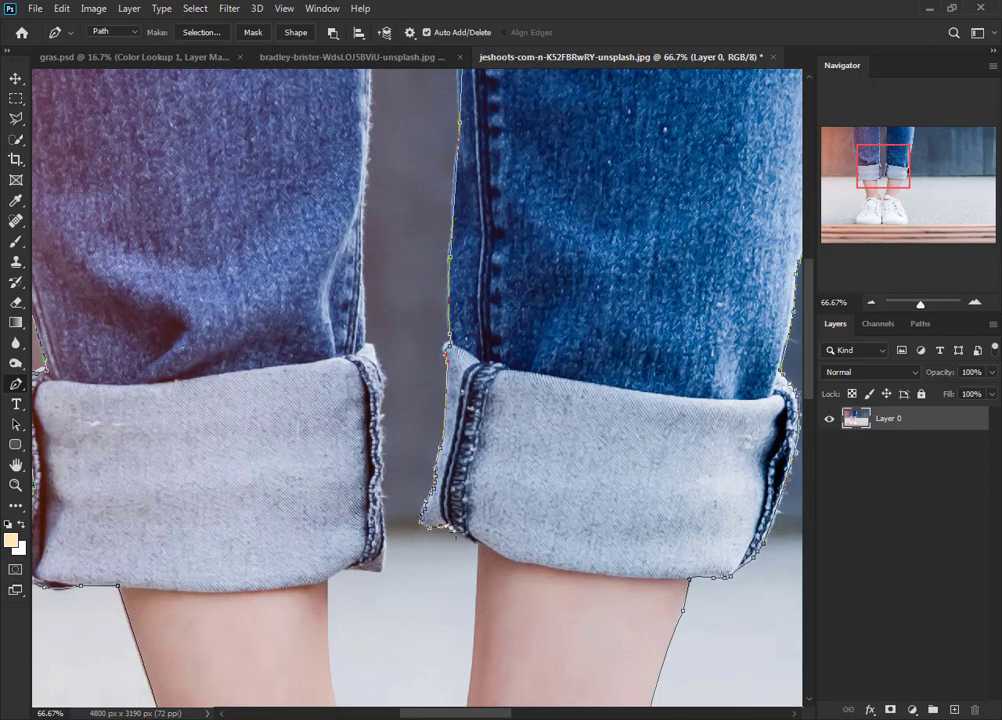
pyautogui.scroll(-5, 488, 540)
pyautogui.click(478, 545)
pyautogui.scroll(-5, 478, 545)
pyautogui.scroll(3, 448, 443)
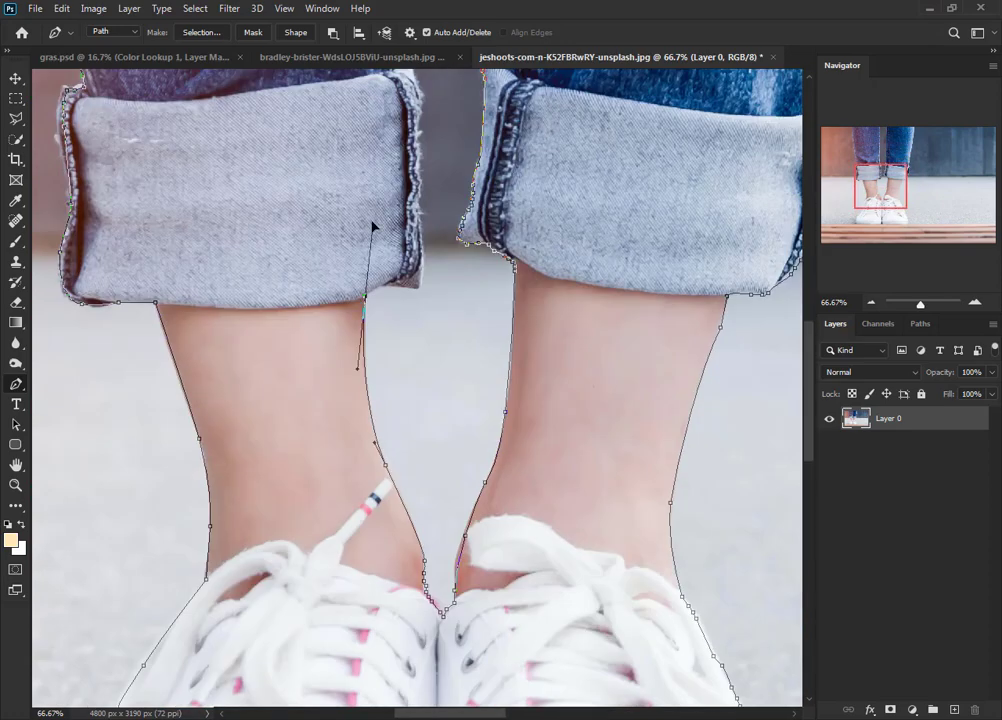
pyautogui.click(365, 302)
pyautogui.scroll(2, 439, 373)
pyautogui.scroll(5, 439, 373)
pyautogui.scroll(3, 439, 373)
pyautogui.hscroll(-3, 300, 340)
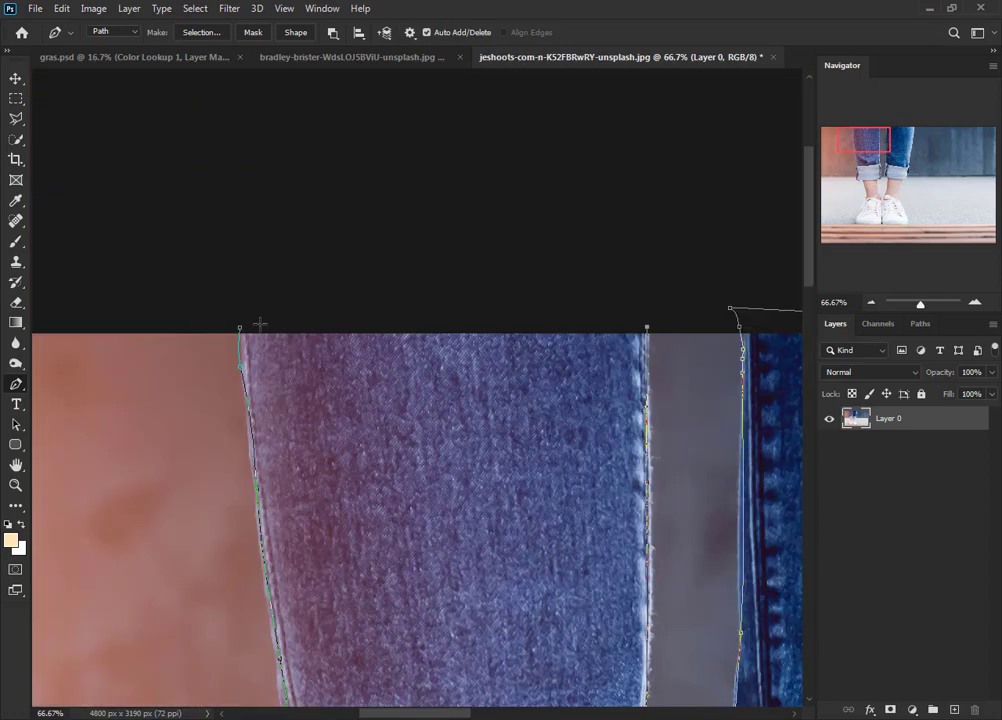
pyautogui.click(242, 331)
pyautogui.hotkey('ctrl', '0')
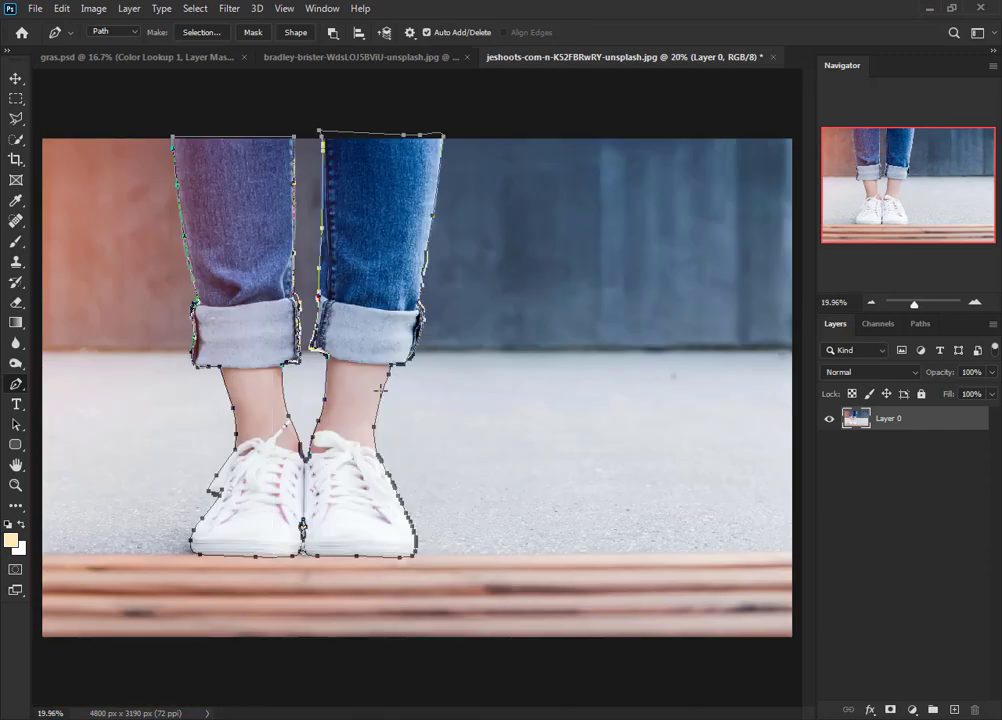
# Turn the leg path into a selection, delete the surrounding background, and deselect.
pyautogui.rightClick(366, 204)
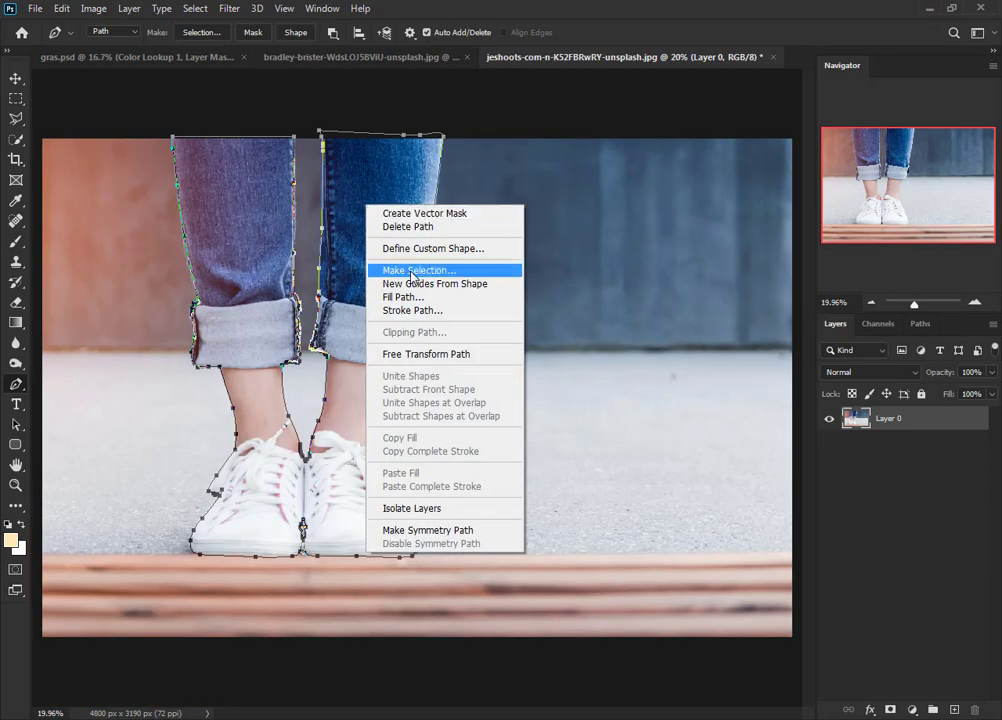
pyautogui.click(455, 271)
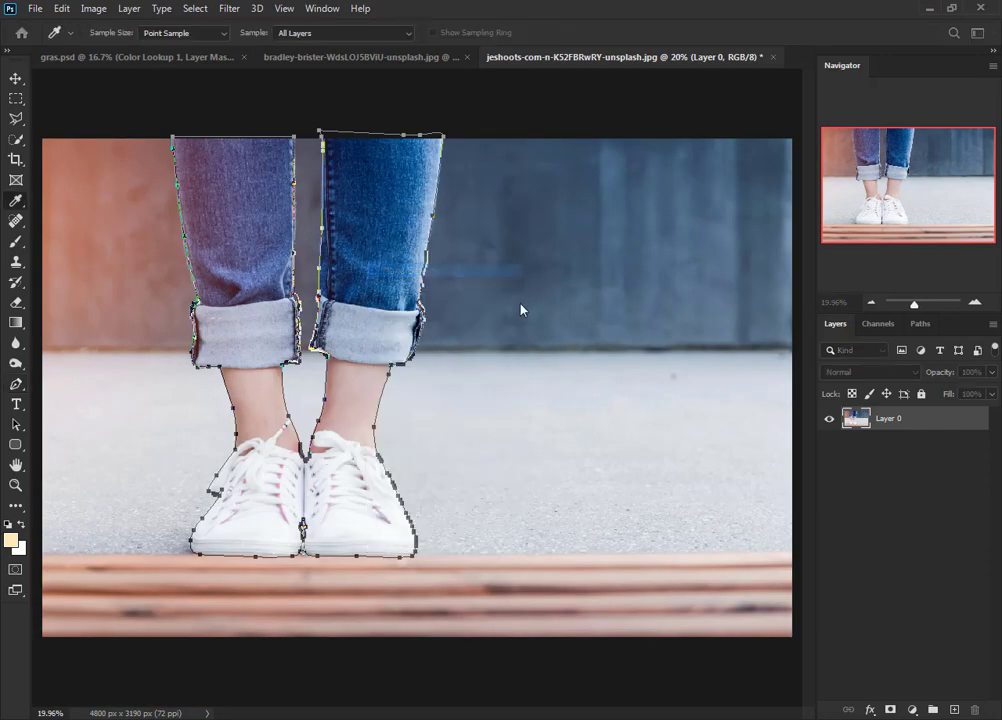
pyautogui.click(579, 190)
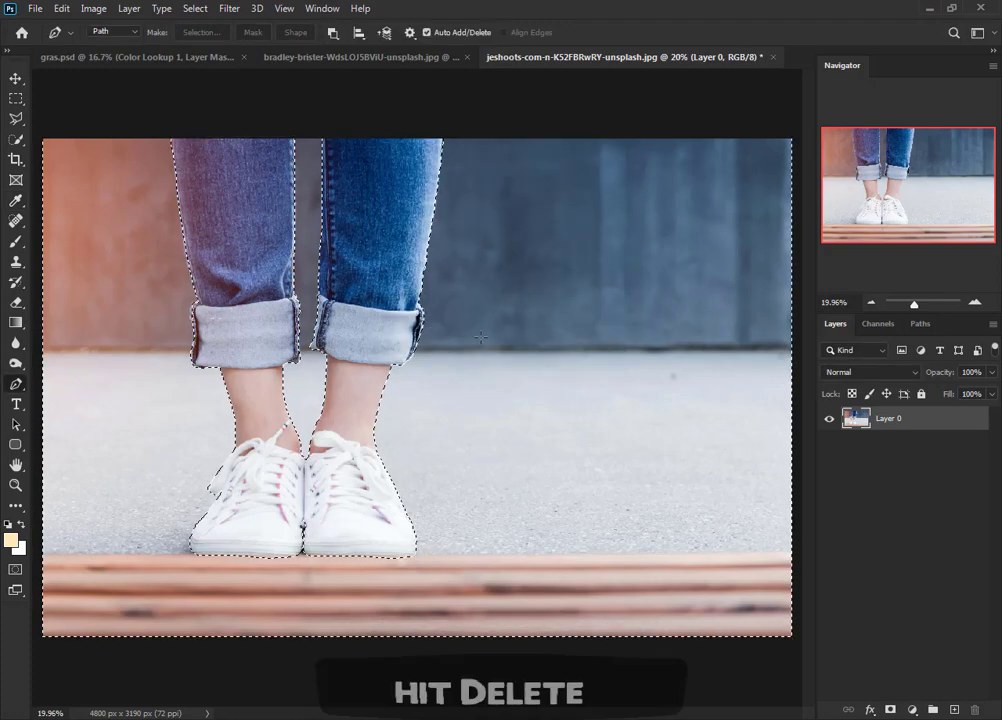
pyautogui.press('Delete')
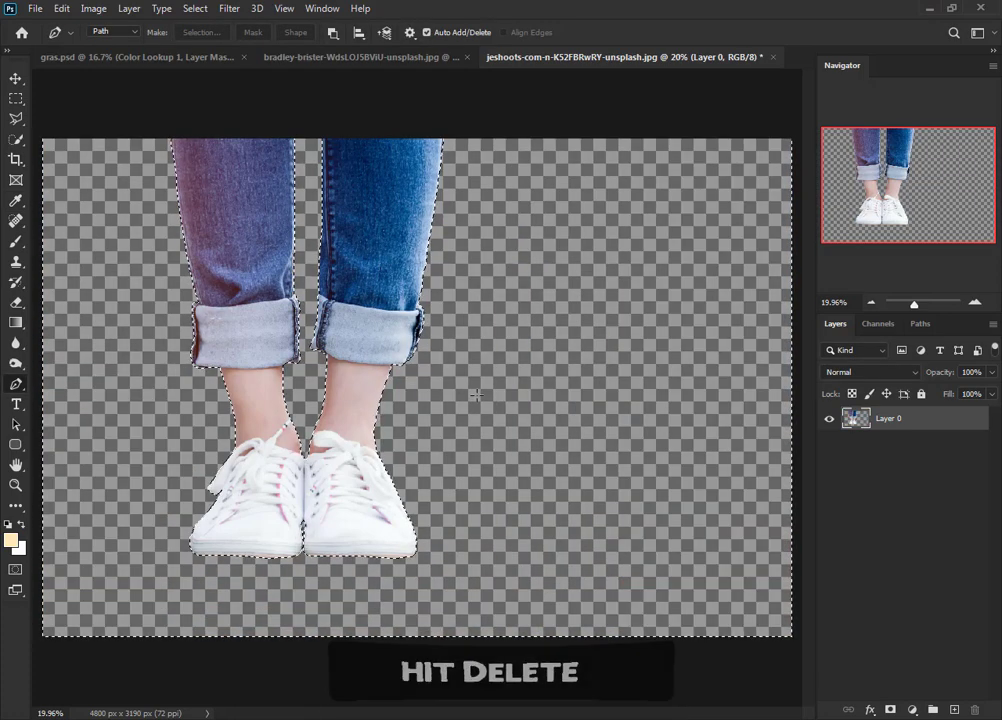
pyautogui.hotkey('ctrl', 'd')
# Move the cut-out legs into the grass photo as Layer 1, scaled to 74% and repositioned.
pyautogui.click(16, 78)
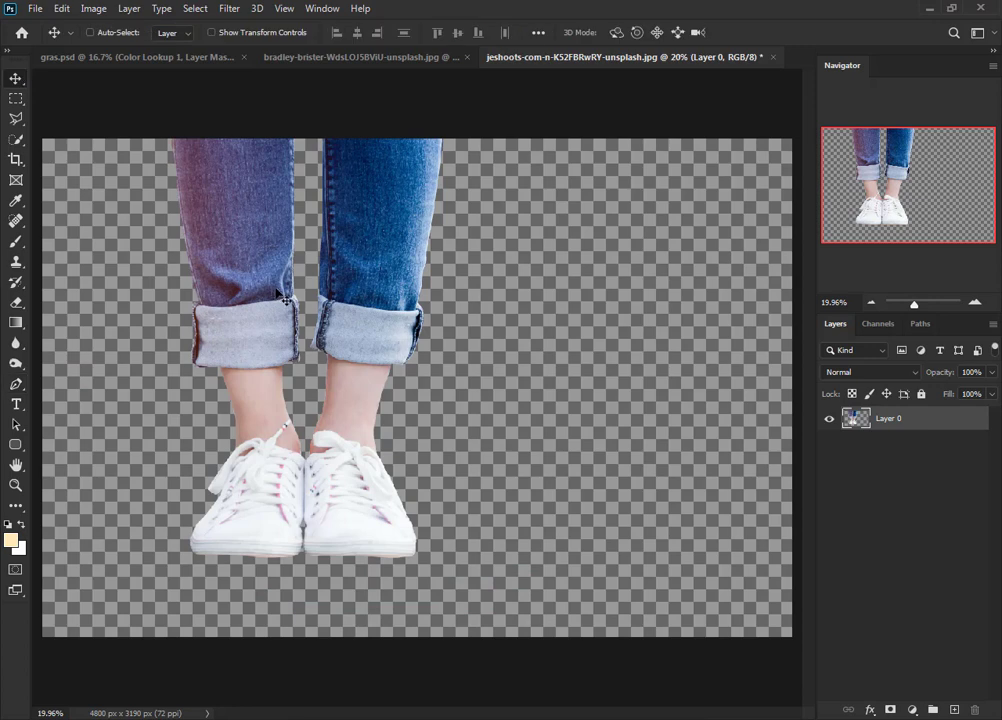
pyautogui.moveTo(272, 317)
pyautogui.mouseDown()
pyautogui.moveTo(339, 62)
pyautogui.moveTo(425, 420)
pyautogui.moveTo(453, 348)
pyautogui.moveTo(458, 388)
pyautogui.mouseUp()
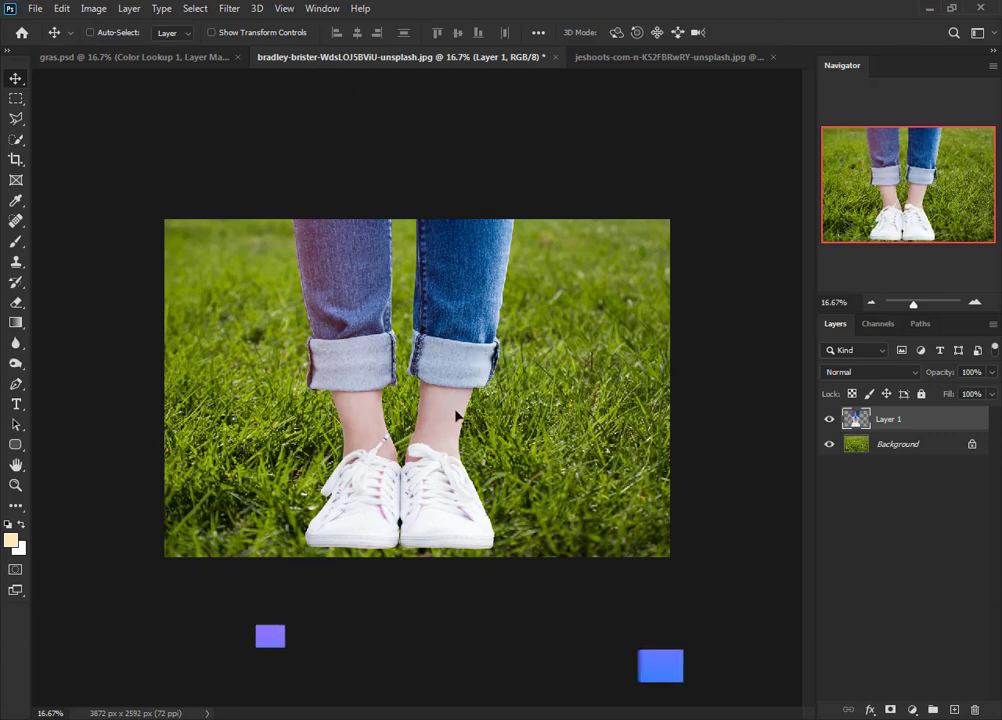
pyautogui.hotkey('ctrl', 't')
pyautogui.moveTo(516, 549); pyautogui.dragTo(461, 465)
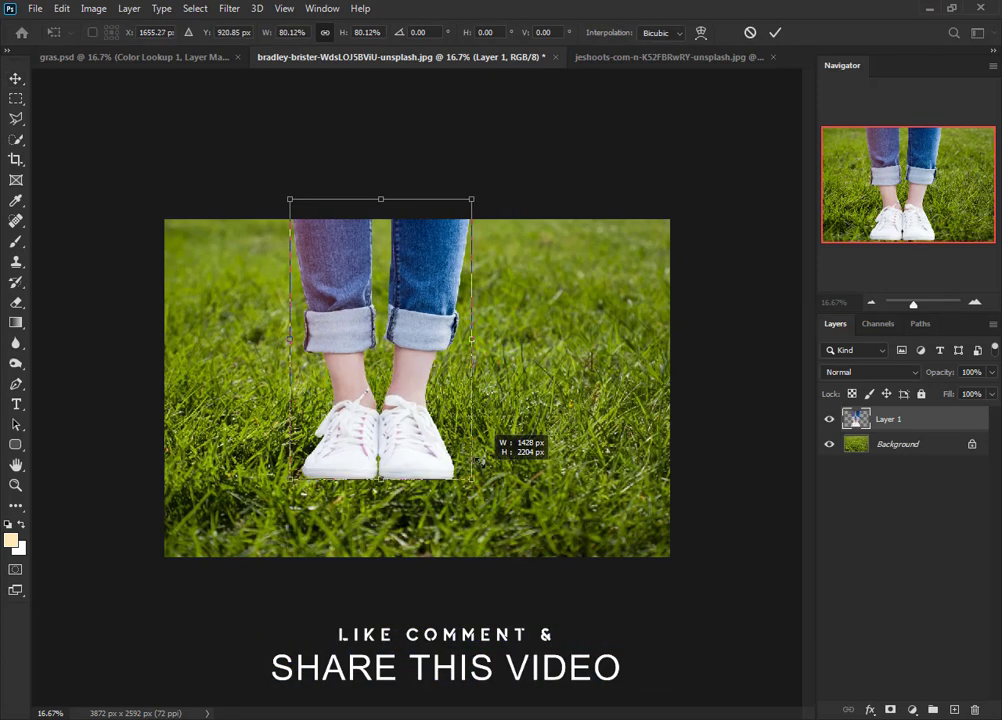
pyautogui.moveTo(391, 353); pyautogui.dragTo(413, 378)
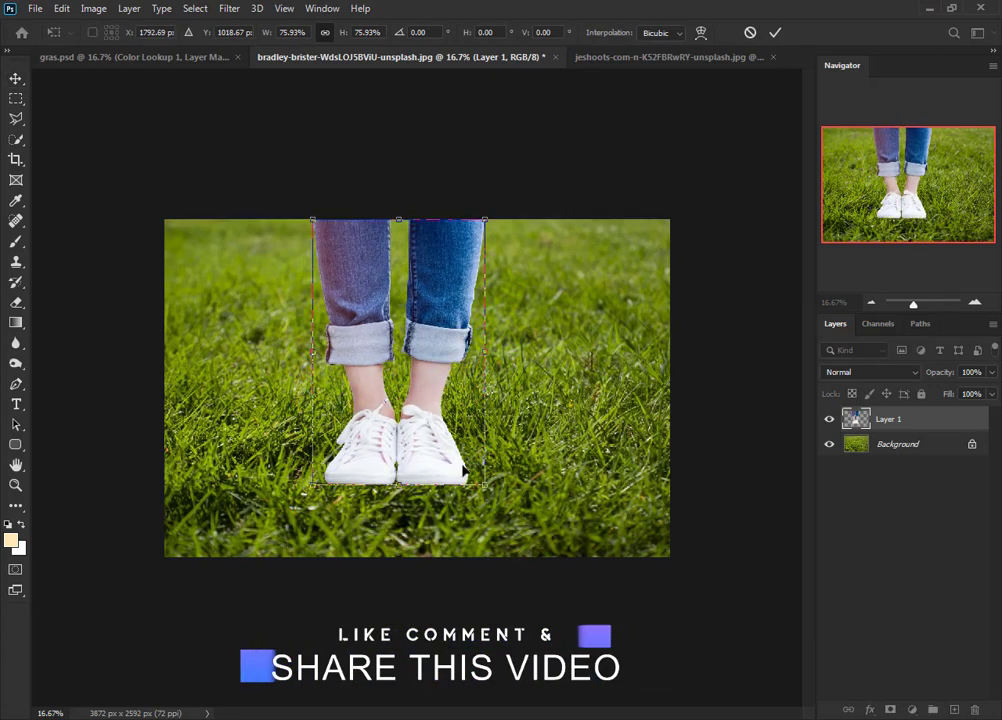
pyautogui.moveTo(485, 487); pyautogui.dragTo(481, 477)
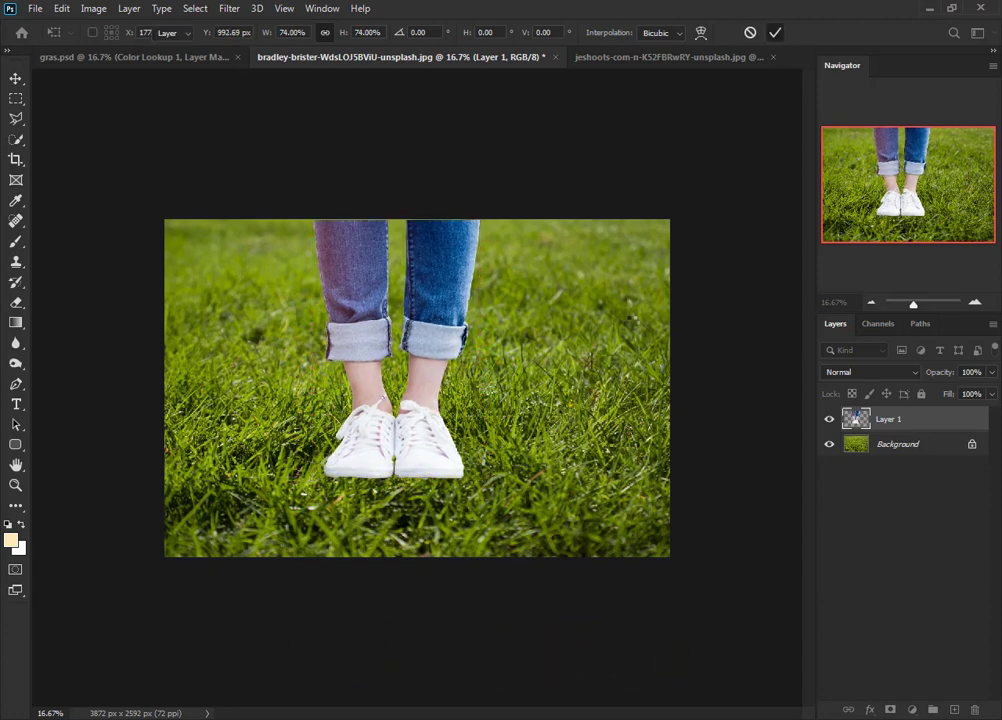
pyautogui.click(775, 34)
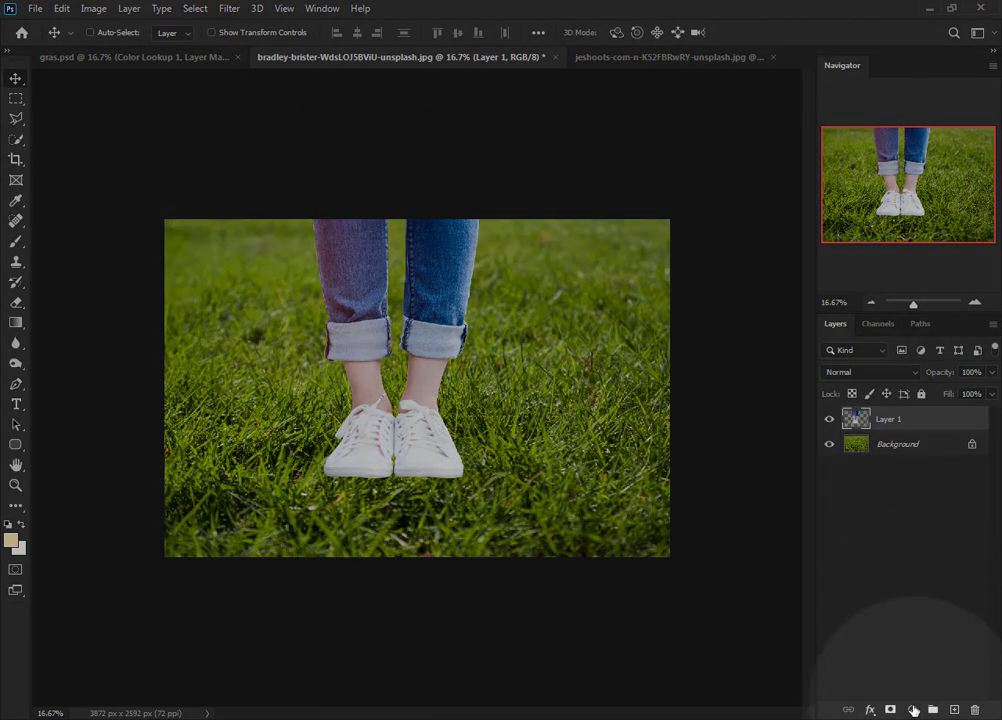
# Add a Curves adjustment clipped to Layer 1 with black point 57 and darker midtones.
pyautogui.click(912, 709)
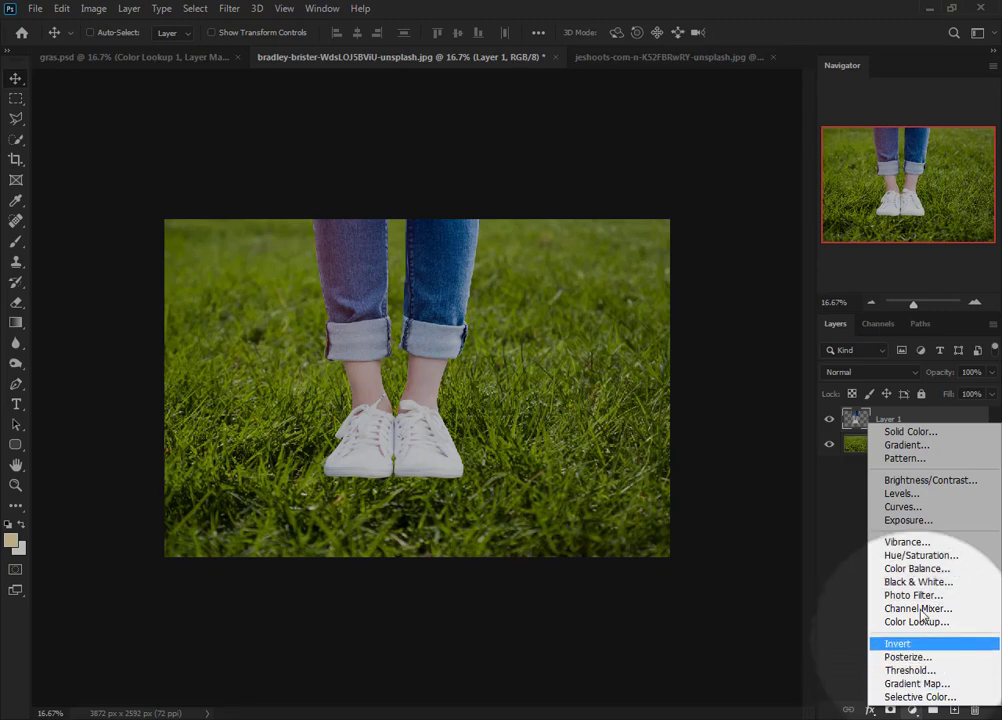
pyautogui.click(903, 507)
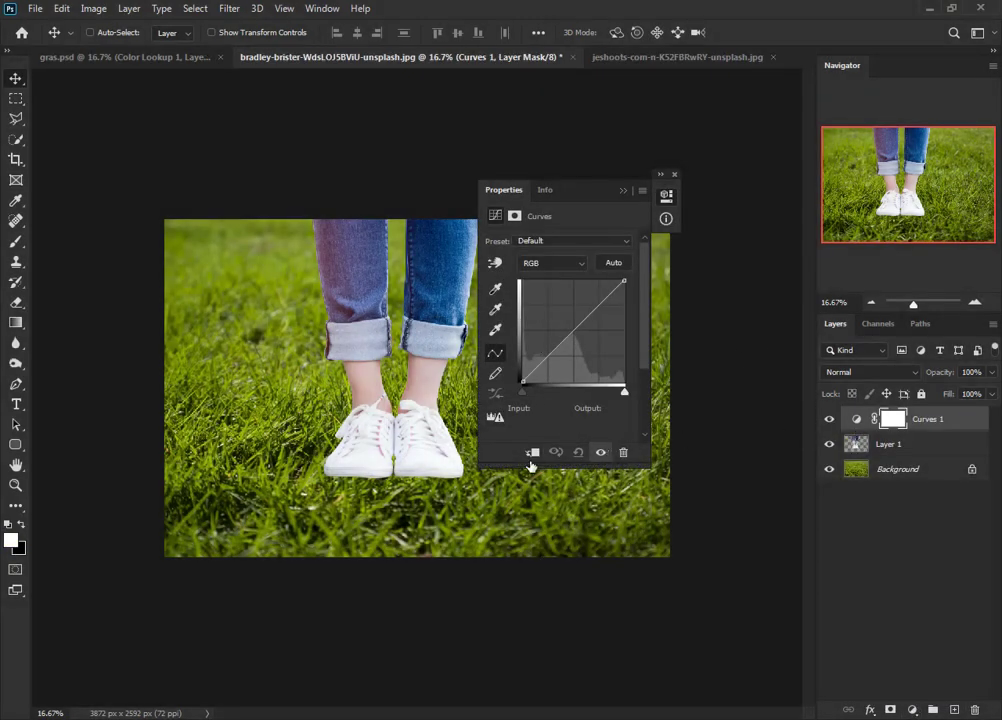
pyautogui.click(533, 453)
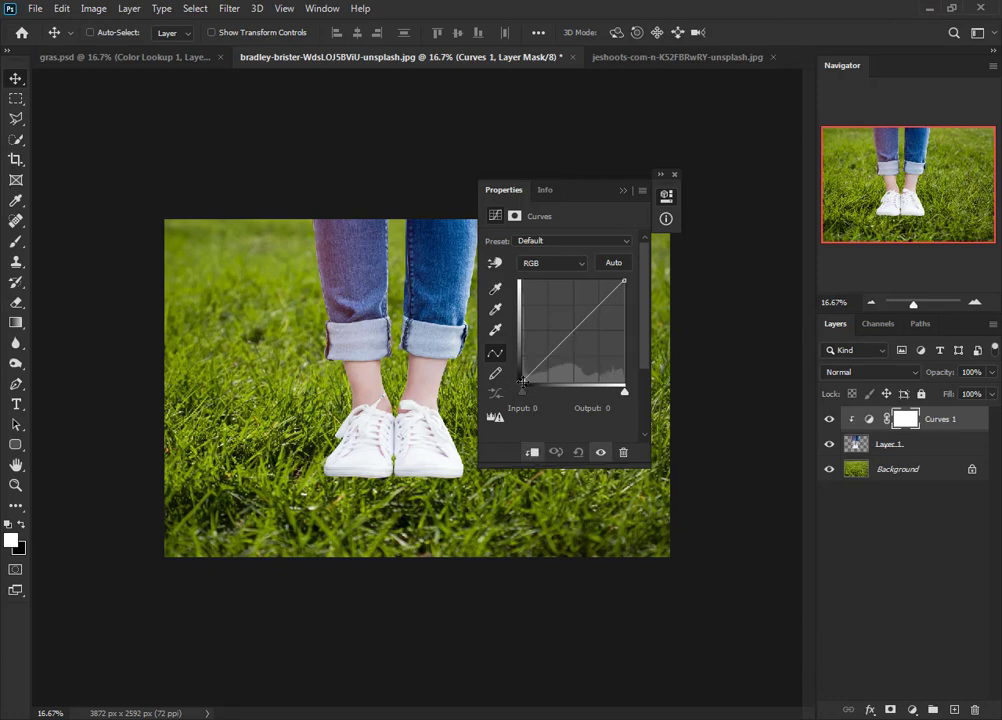
pyautogui.moveTo(522, 381); pyautogui.dragTo(545, 381)
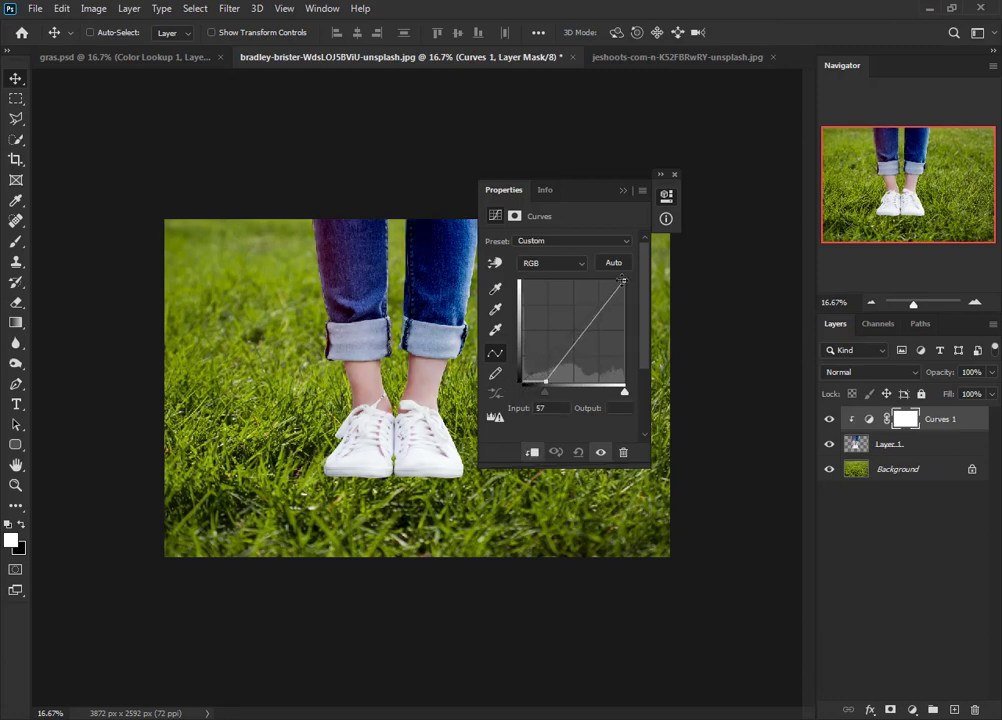
pyautogui.moveTo(595, 325); pyautogui.dragTo(585, 334)
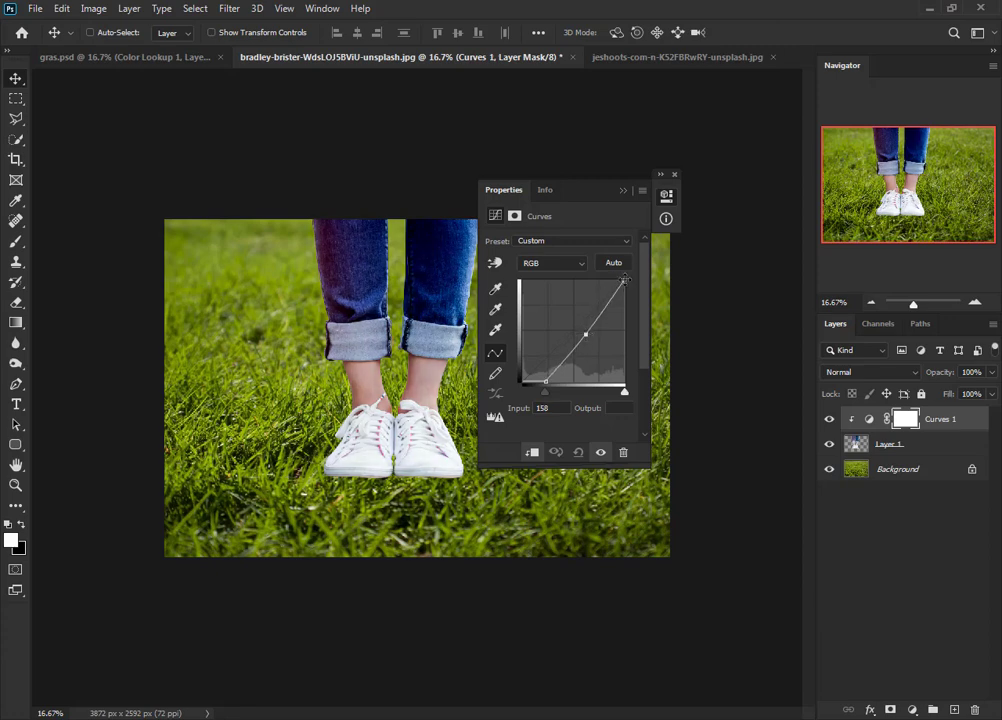
pyautogui.moveTo(624, 281); pyautogui.dragTo(622, 281)
pyautogui.click(676, 176)
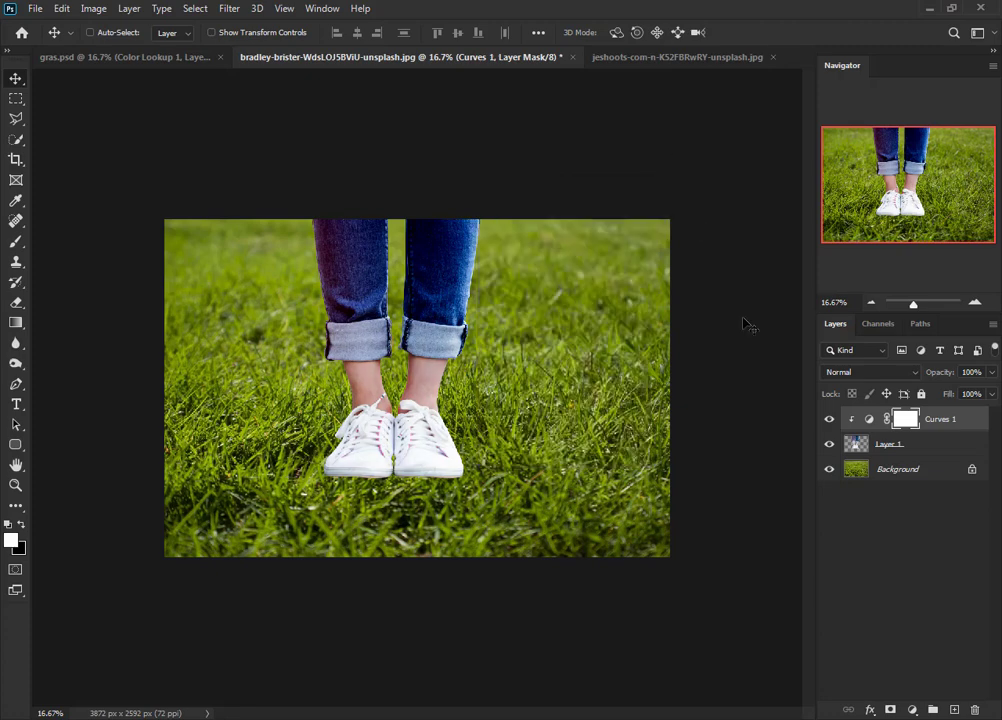
# Unlock the grass background as Layer 0 and put a duplicate of it at the top.
pyautogui.click(972, 470)
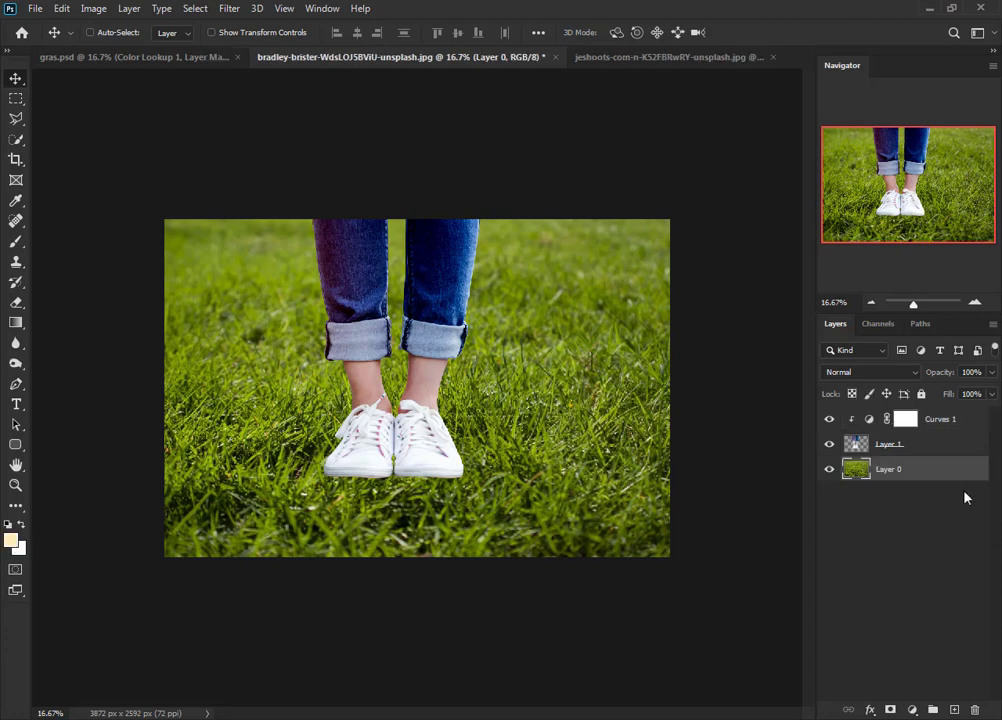
pyautogui.moveTo(947, 475); pyautogui.dragTo(953, 709)
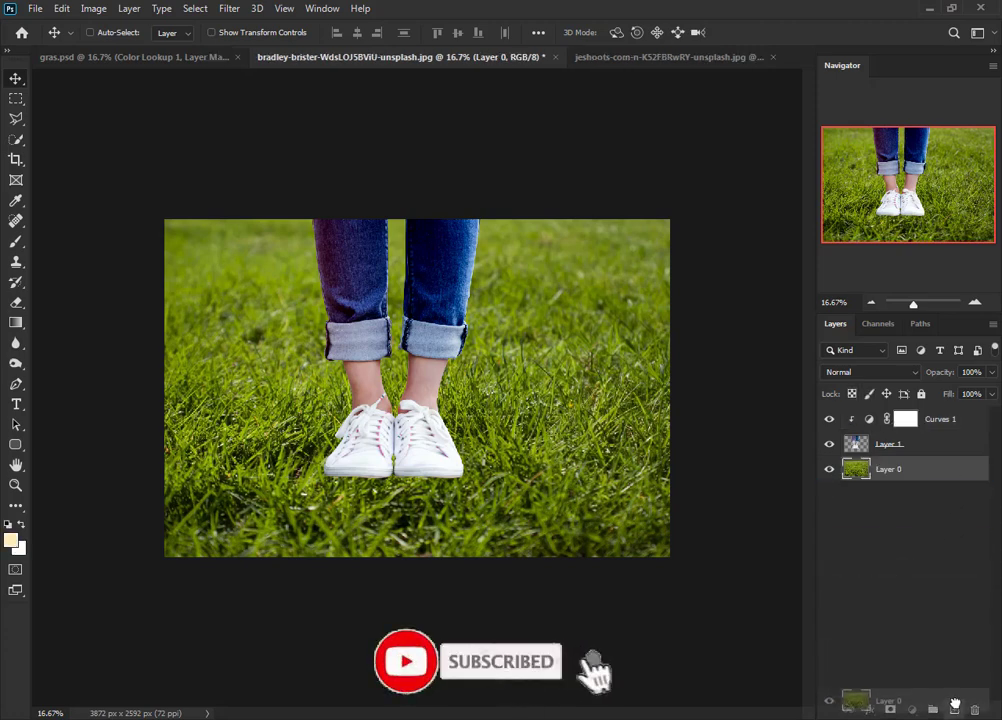
pyautogui.moveTo(895, 476); pyautogui.dragTo(890, 414)
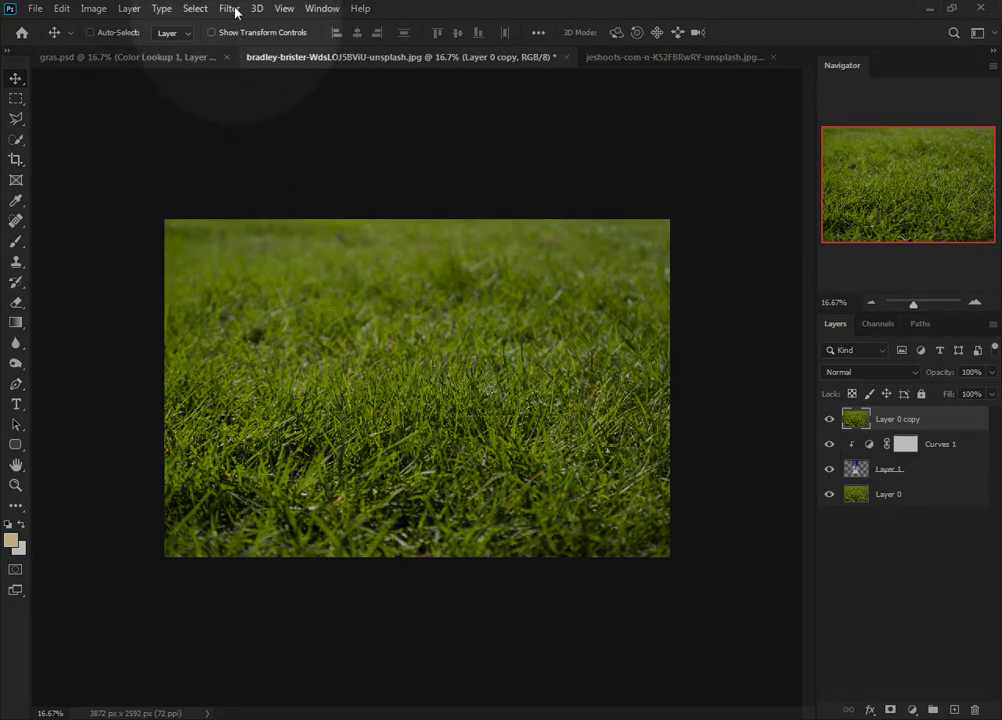
# Gaussian-blur the grass copy at radius 355.2 and set it to Color blend mode.
pyautogui.click(229, 8)
pyautogui.moveTo(290, 201)
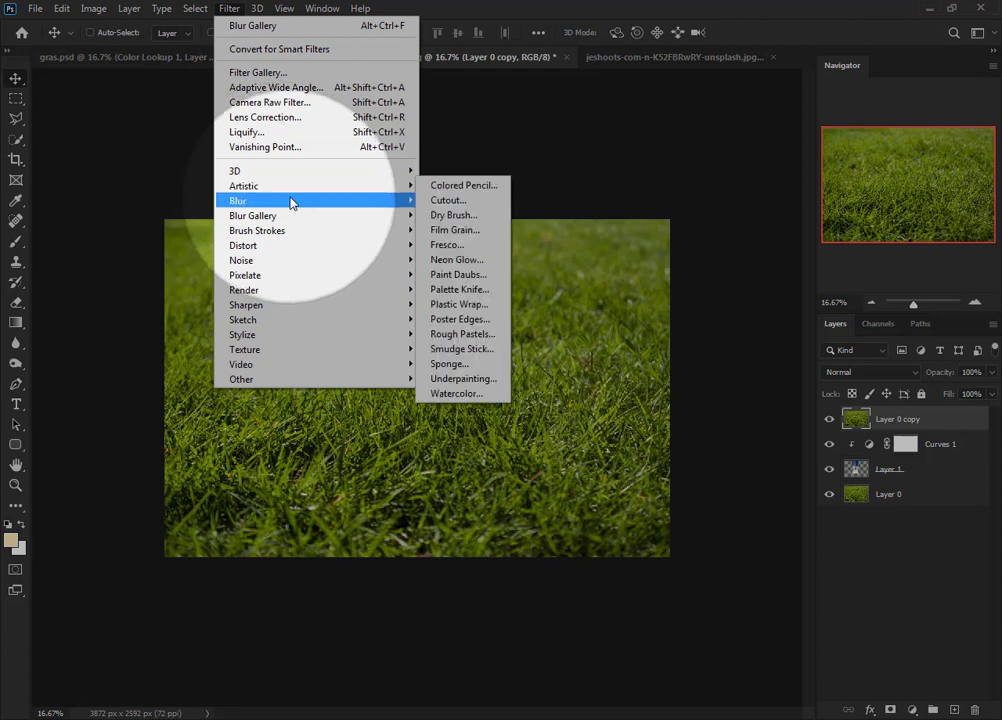
pyautogui.click(476, 258)
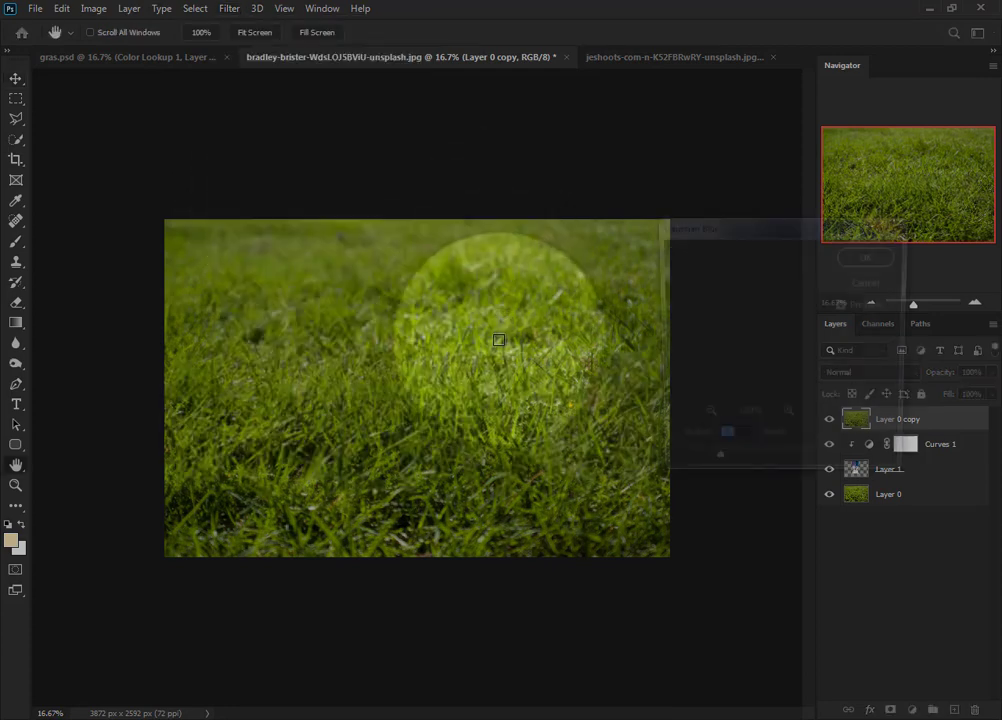
pyautogui.click(790, 466)
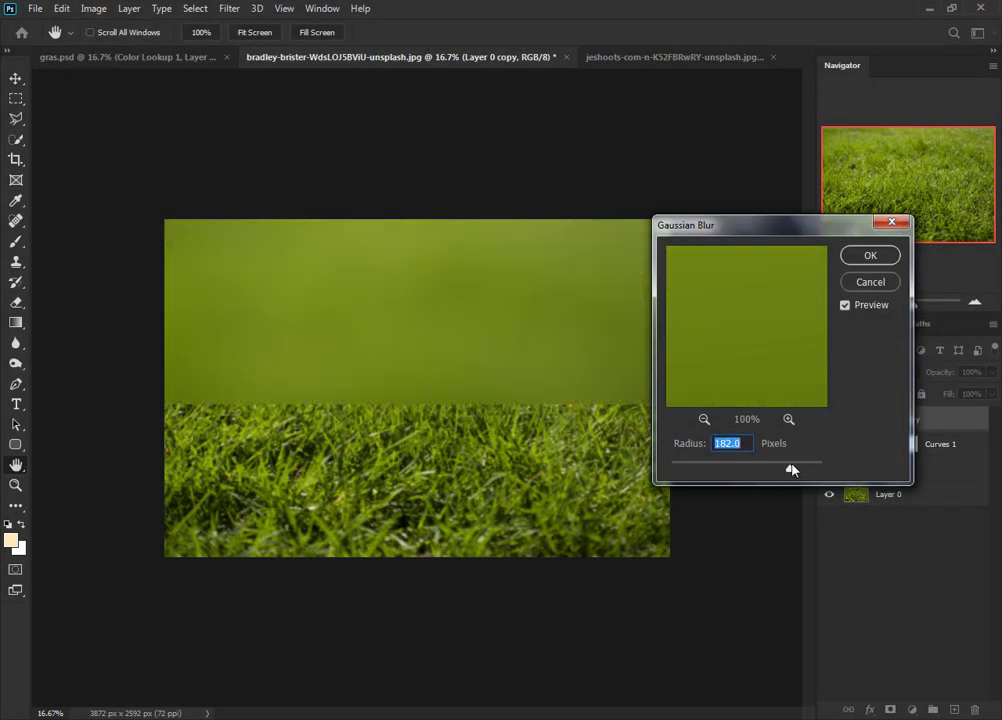
pyautogui.moveTo(797, 466); pyautogui.dragTo(801, 468)
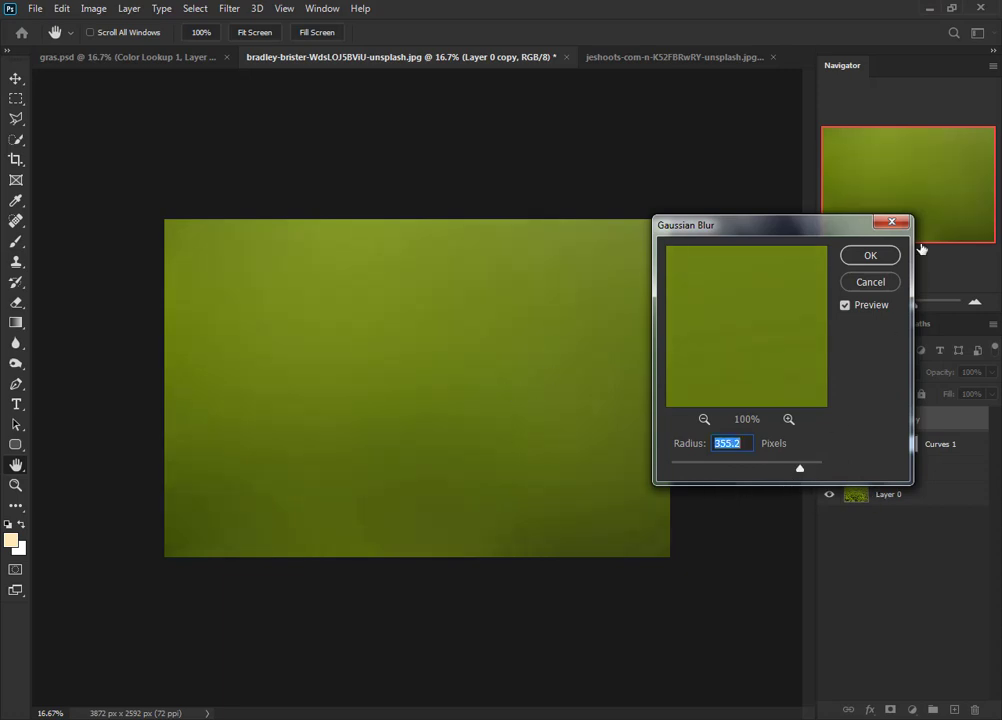
pyautogui.click(870, 256)
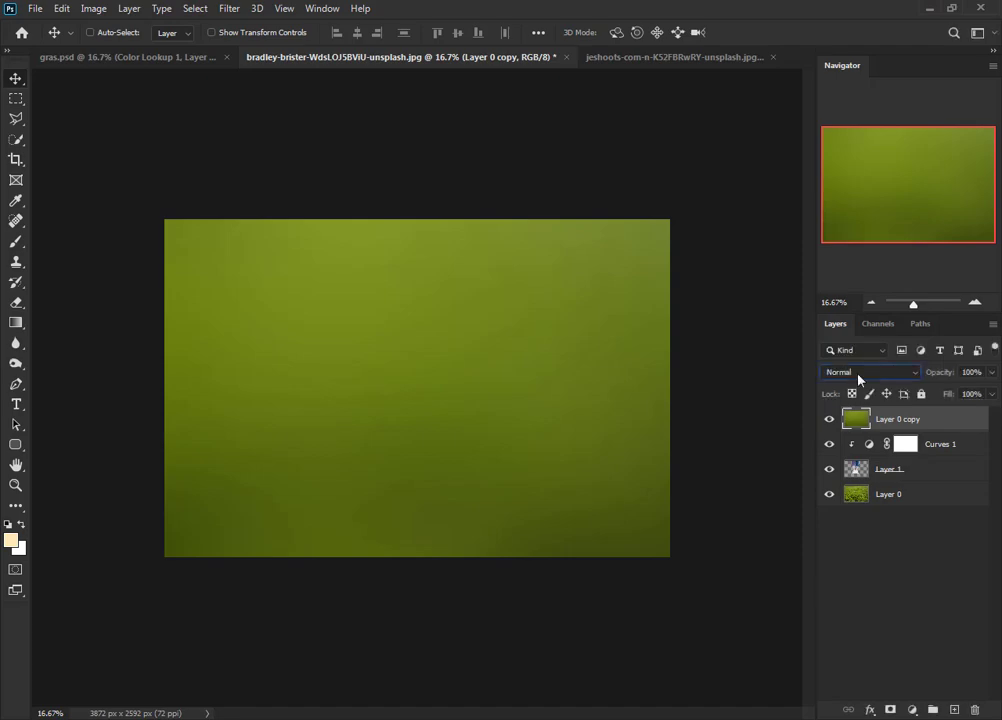
pyautogui.click(855, 372)
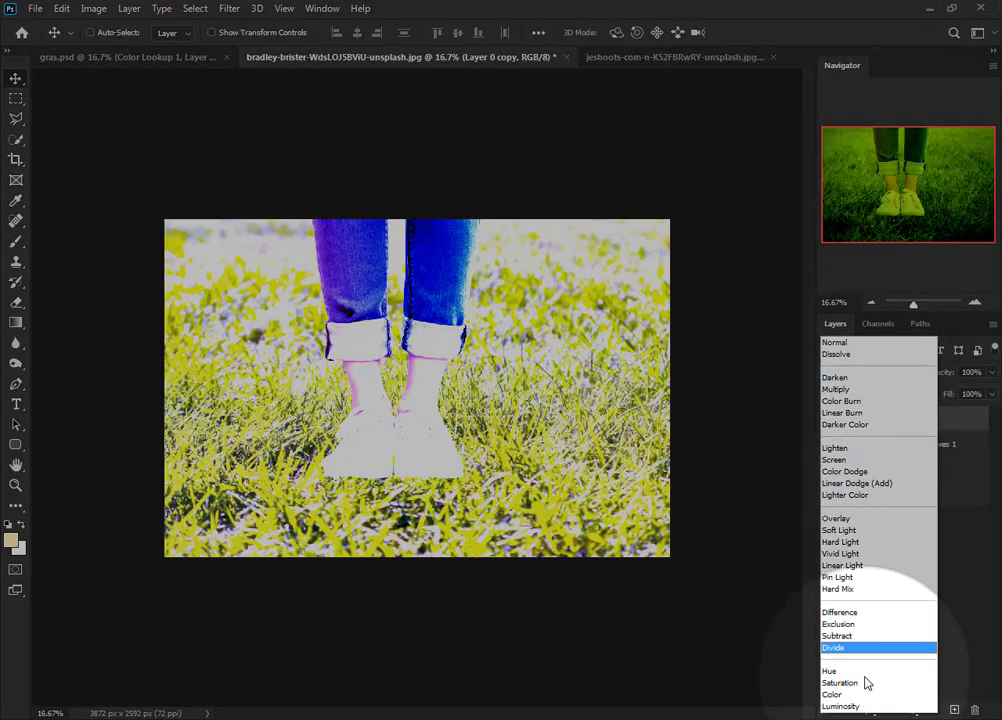
pyautogui.click(864, 695)
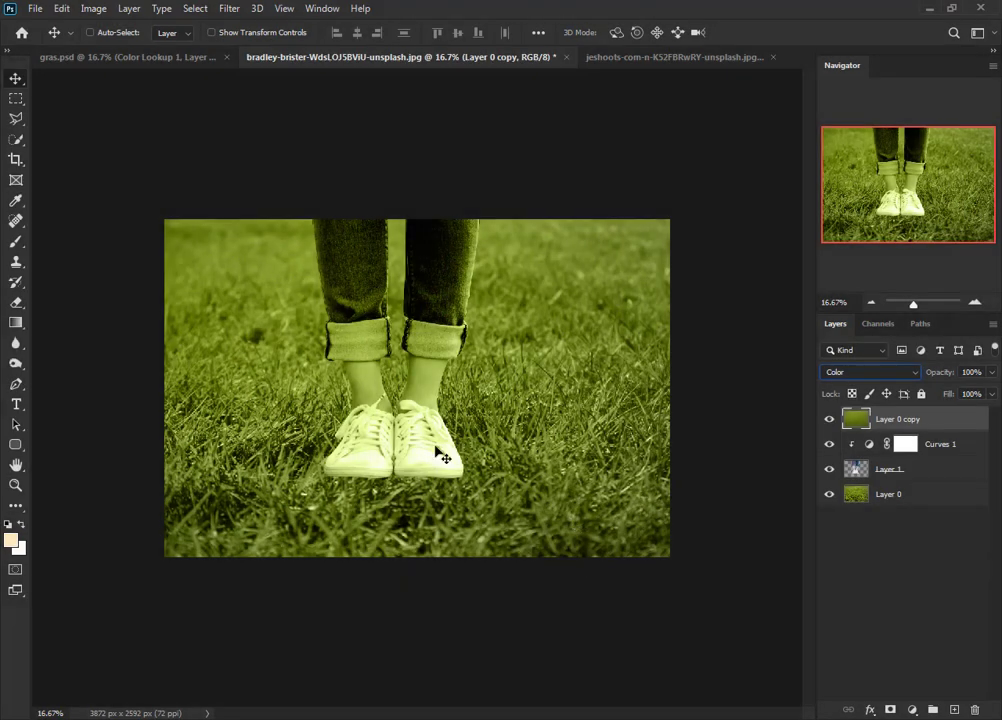
# Clip Layer 0 copy to the legs as a clipping mask and lower its opacity to 28%.
pyautogui.rightClick(936, 430)
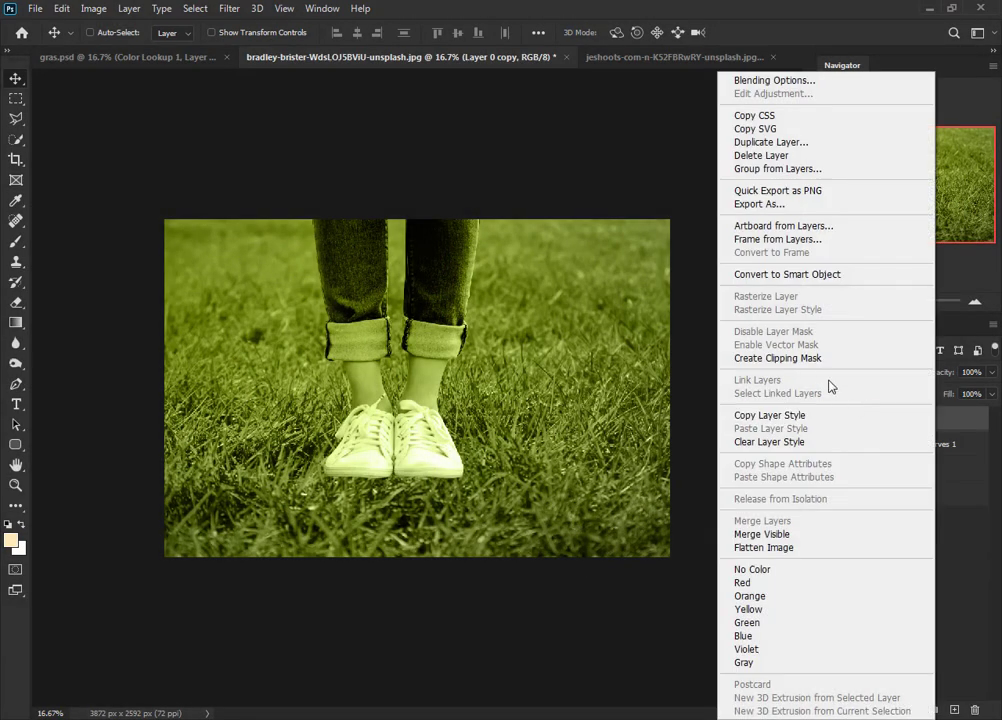
pyautogui.click(807, 357)
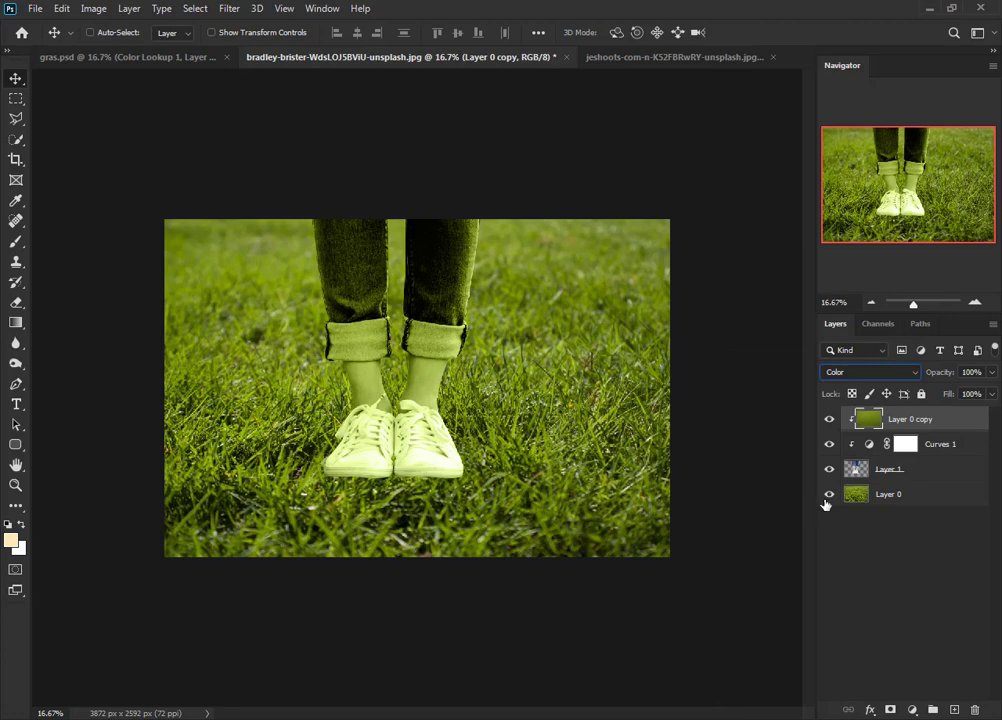
pyautogui.click(829, 419)
pyautogui.moveTo(938, 377); pyautogui.dragTo(869, 373)
pyautogui.click(937, 600)
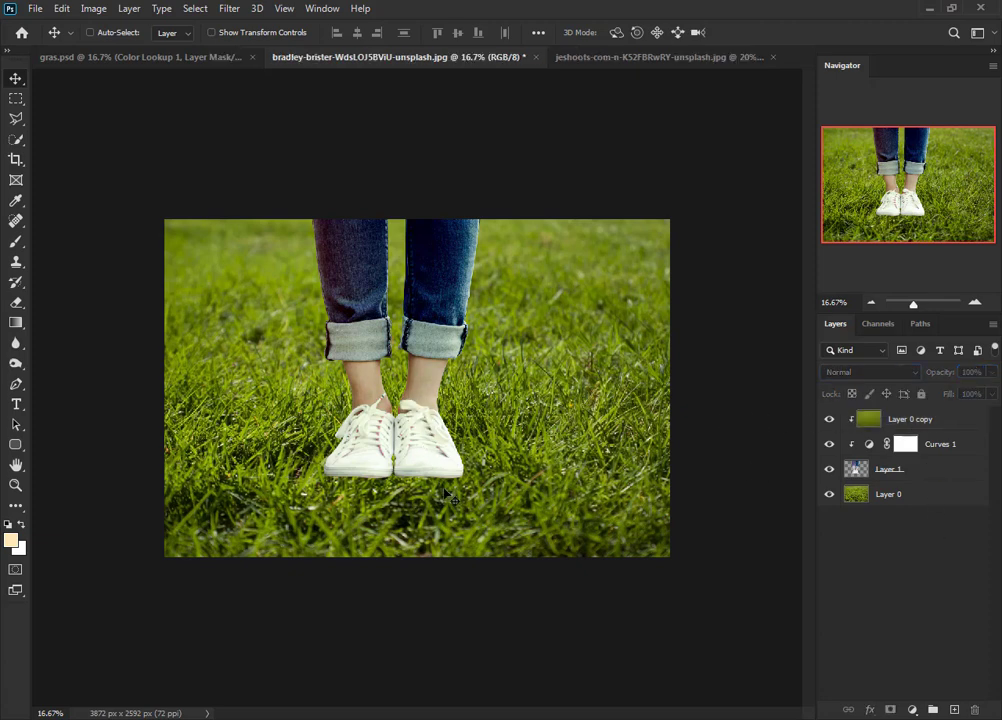
# Add a white layer mask to Layer 1 and load a 2500 px Grass brush preset.
pyautogui.click(895, 474)
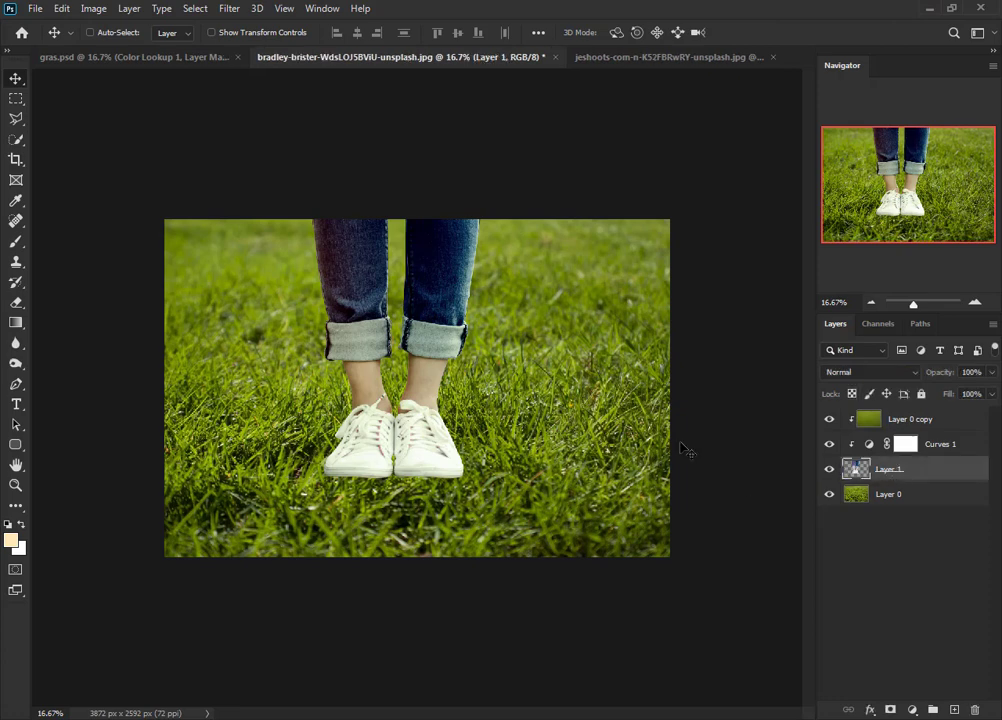
pyautogui.click(890, 709)
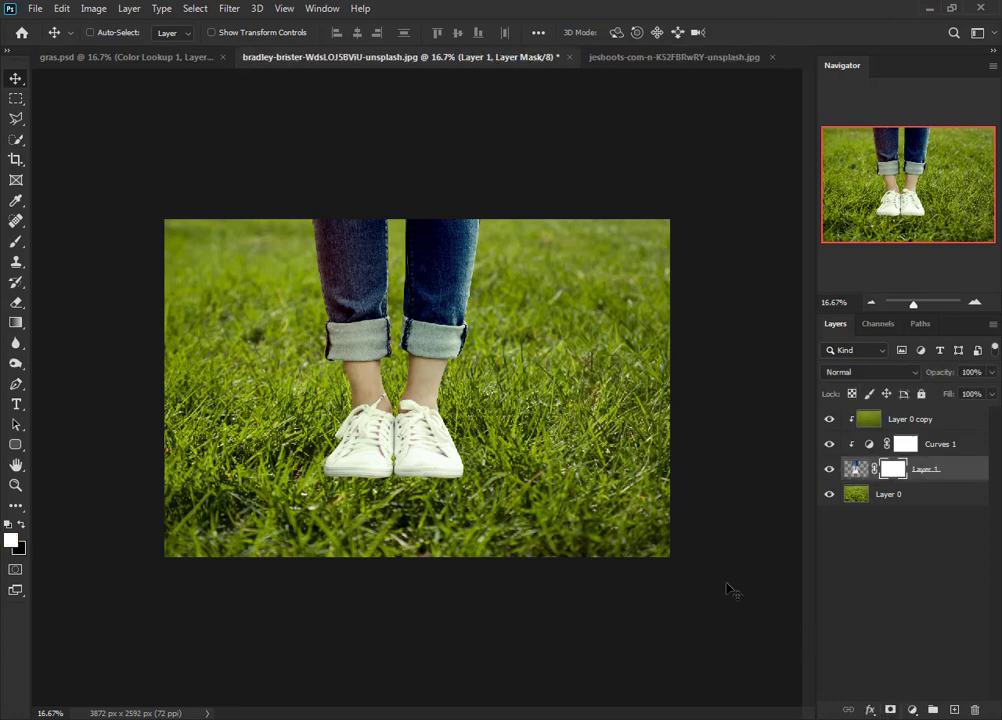
pyautogui.rightClick(18, 245)
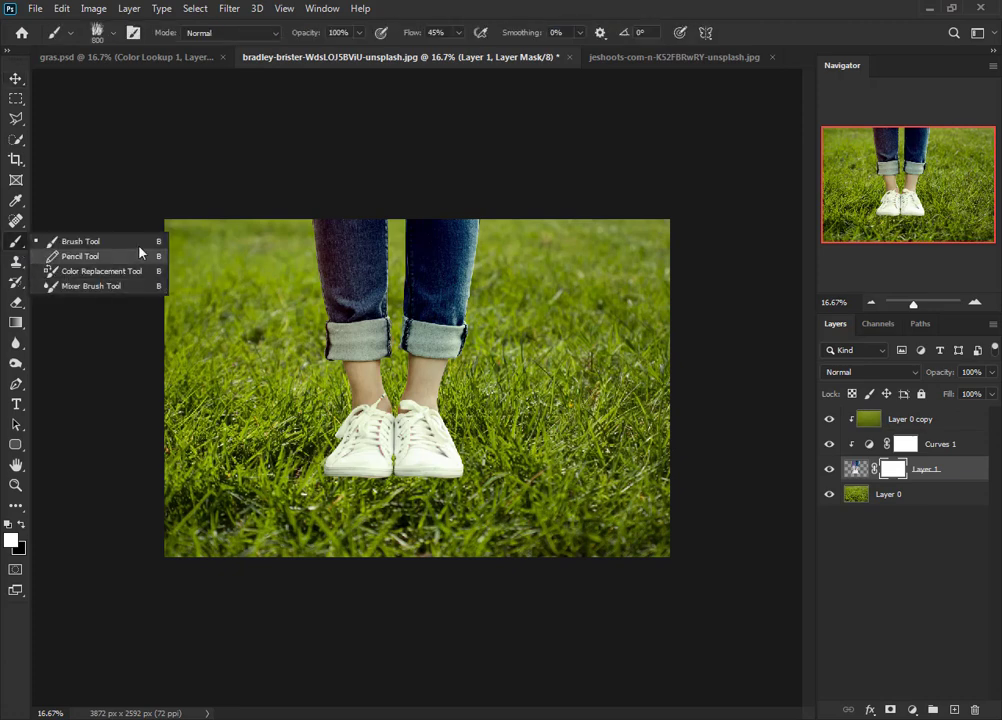
pyautogui.click(80, 238)
pyautogui.rightClick(378, 318)
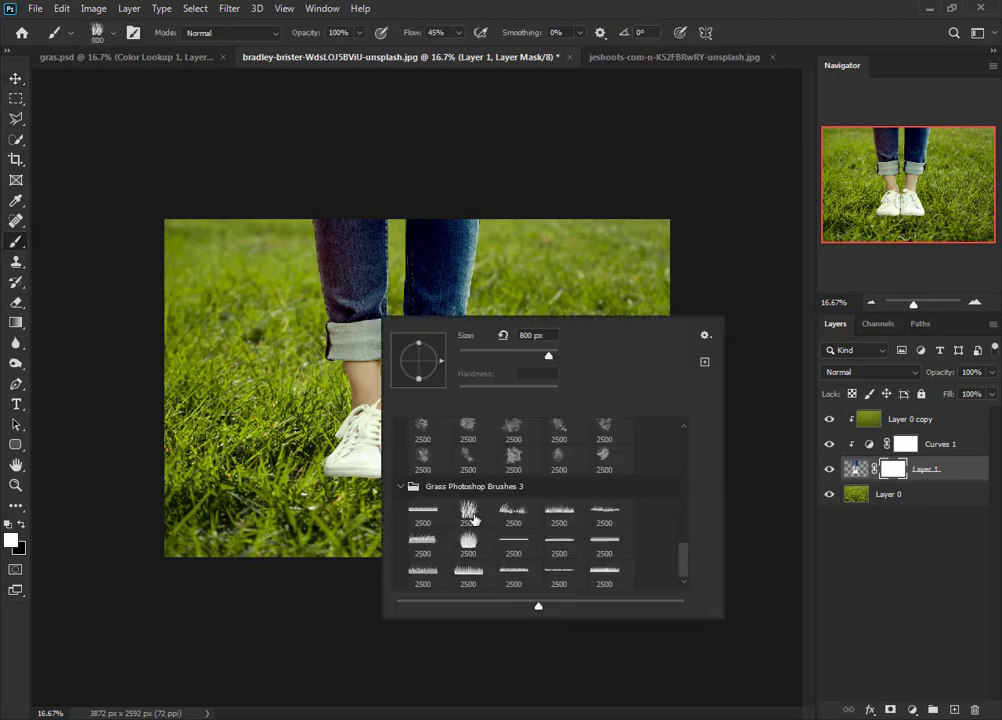
pyautogui.click(474, 518)
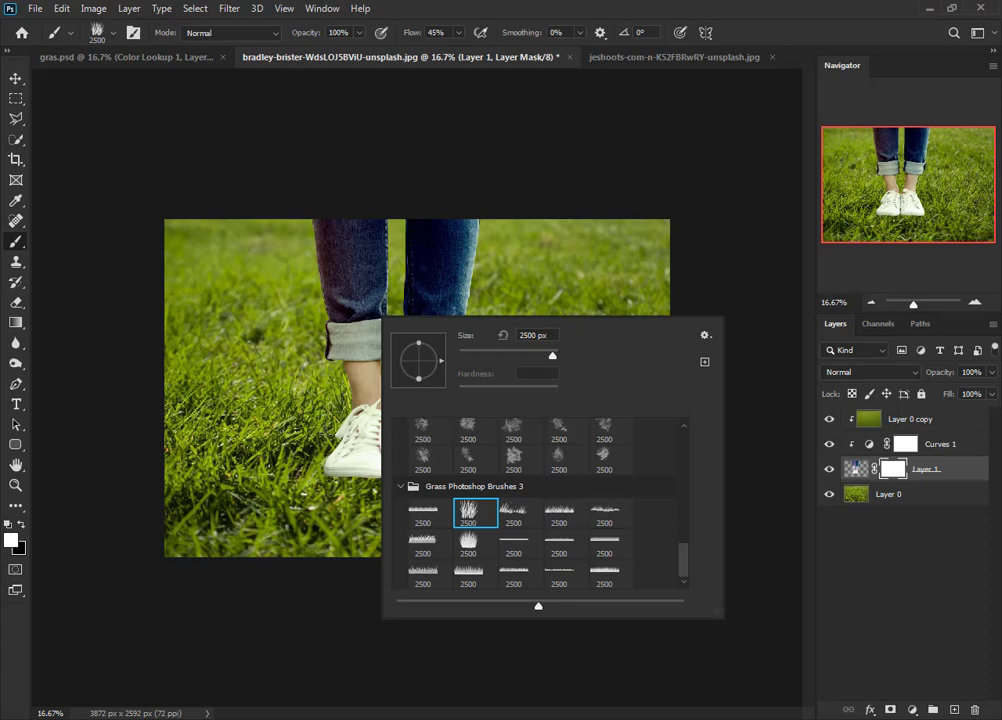
pyautogui.press('Return')
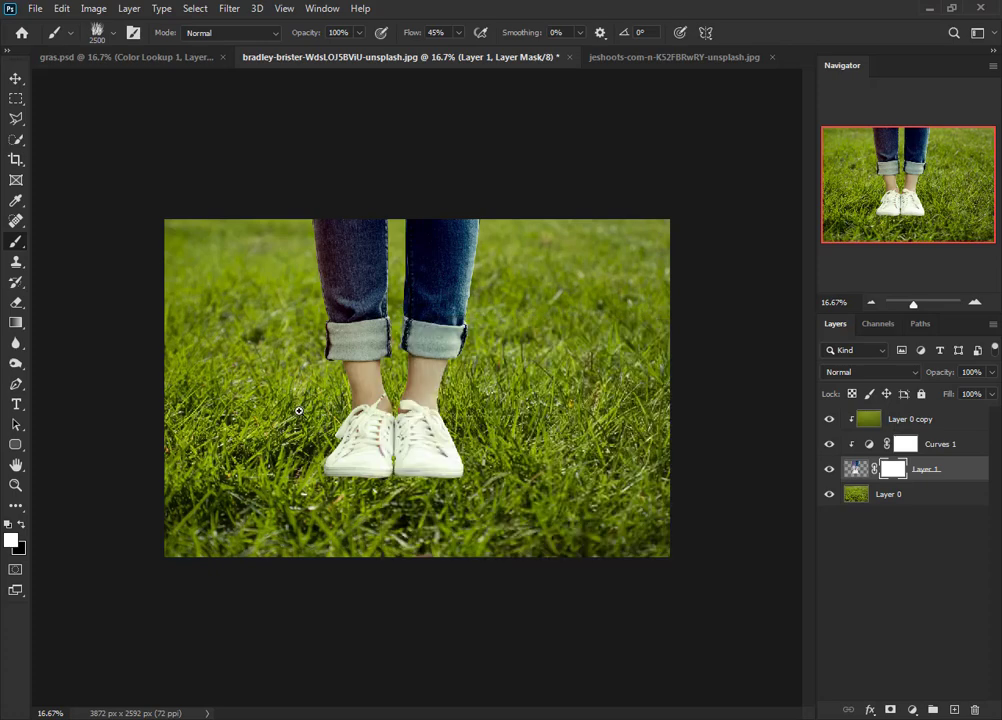
pyautogui.hotkey('ctrl', '+')
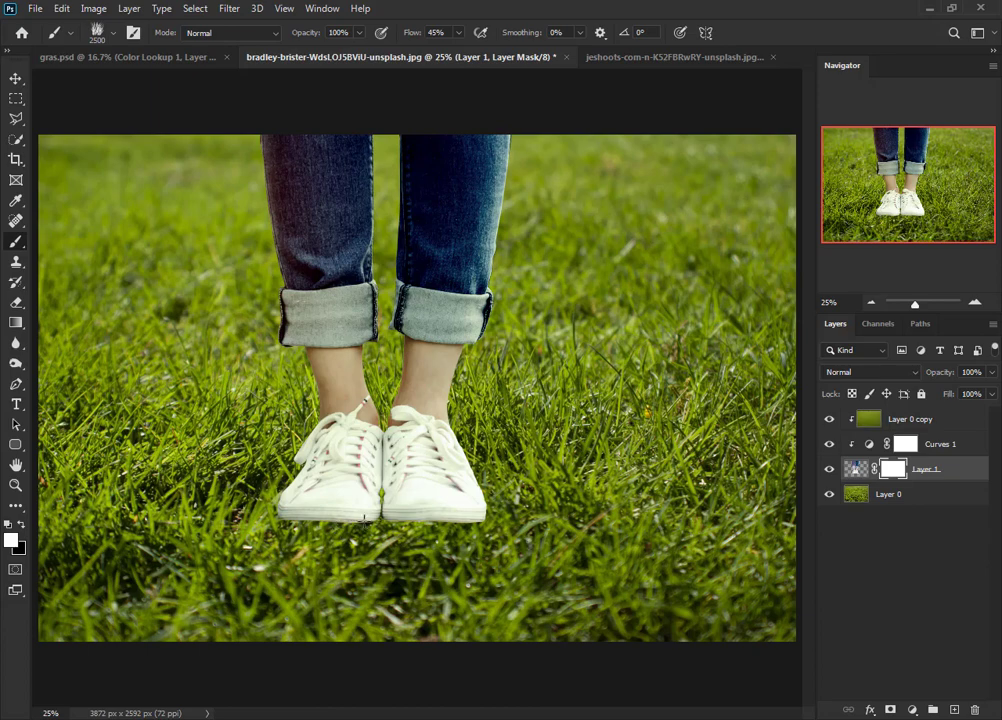
# Set black as the colour, shrink the grass brush, and mask grass over the left sneaker's bottom.
pyautogui.click(21, 524)
pyautogui.rightClick(498, 470)
pyautogui.click(632, 457)
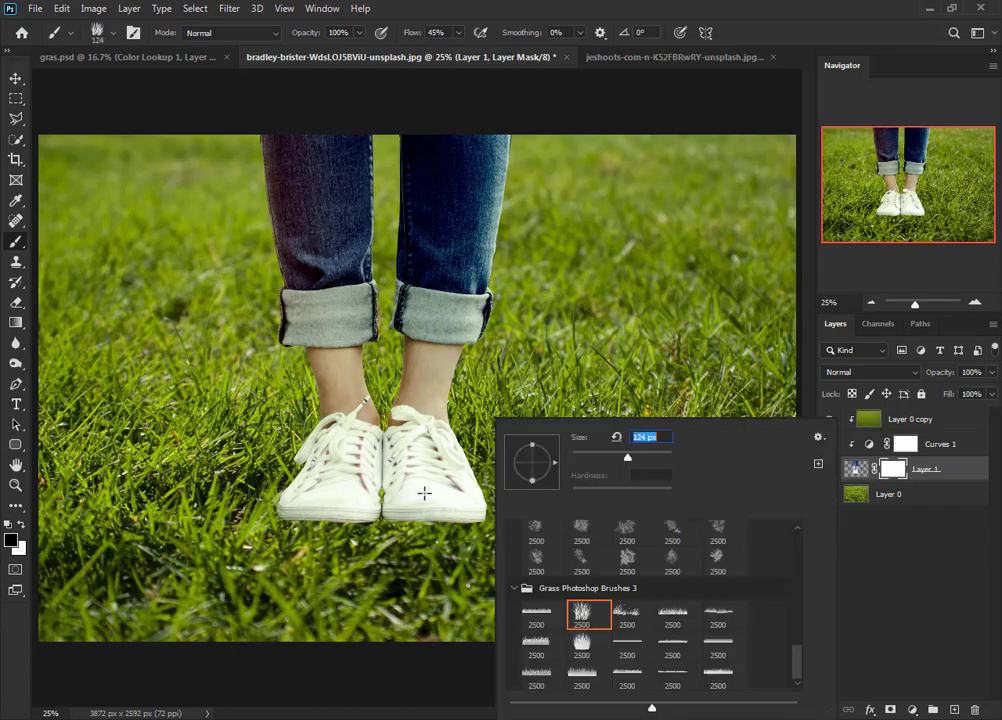
pyautogui.press('Return')
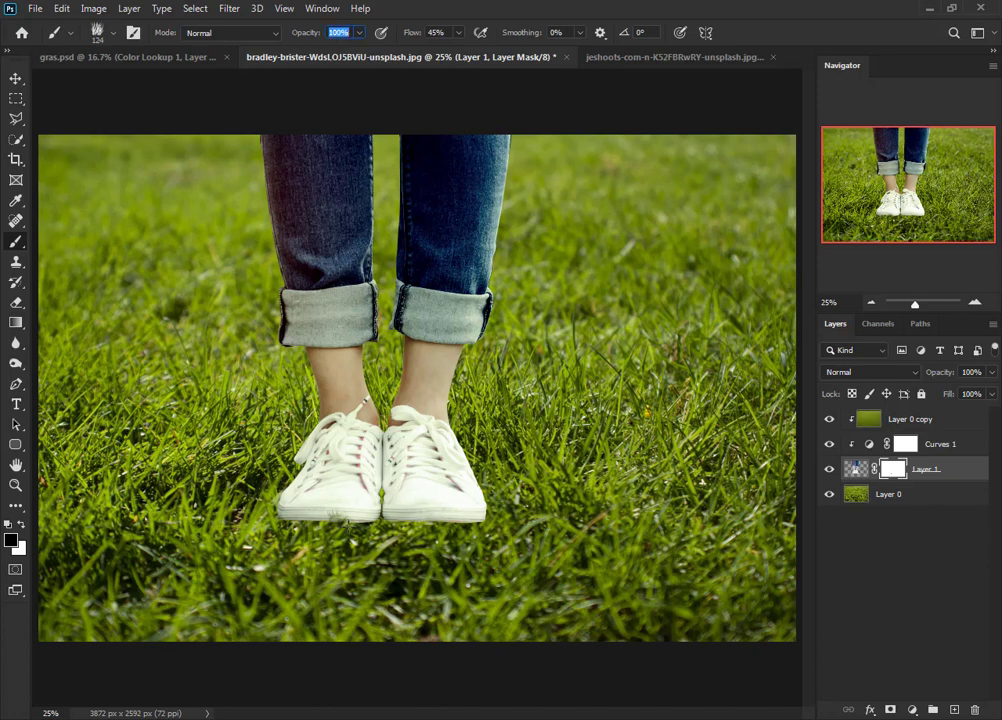
pyautogui.press('Return')
pyautogui.moveTo(357, 527); pyautogui.dragTo(318, 506)
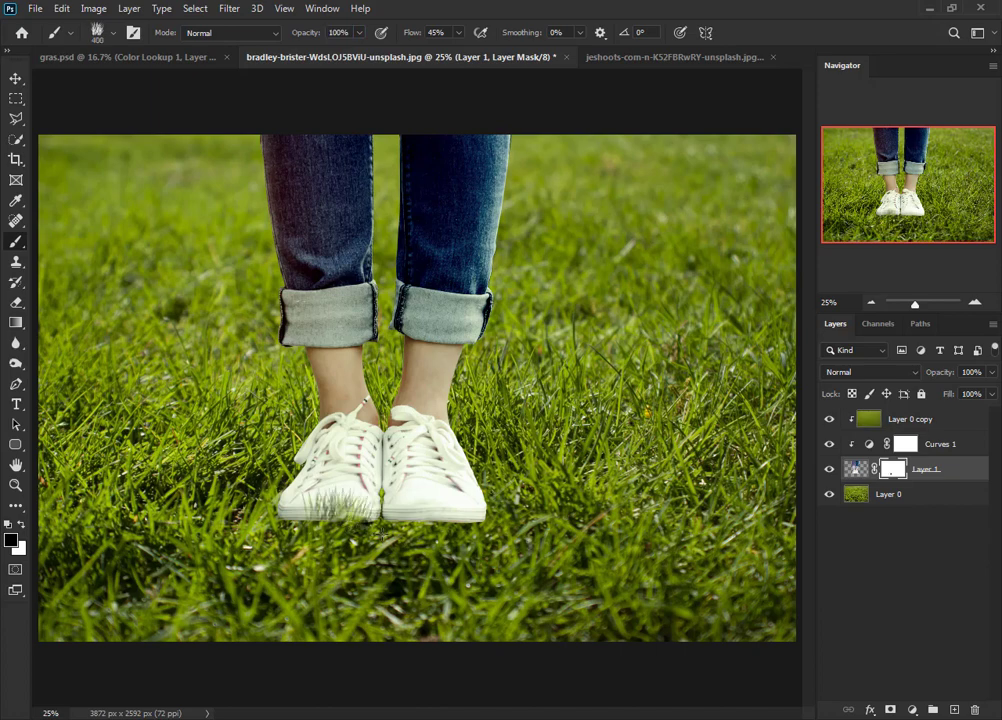
# At 100% brush flow, paint grass across both shoe bottoms and the left shoe's lower edges.
pyautogui.rightClick(436, 418)
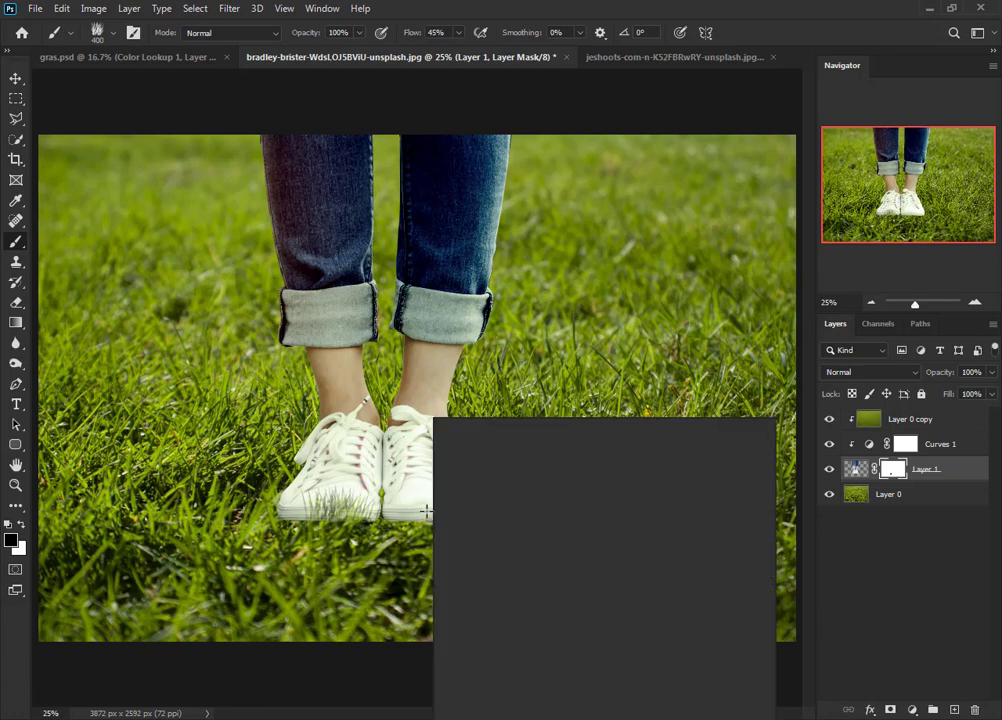
pyautogui.click(548, 441)
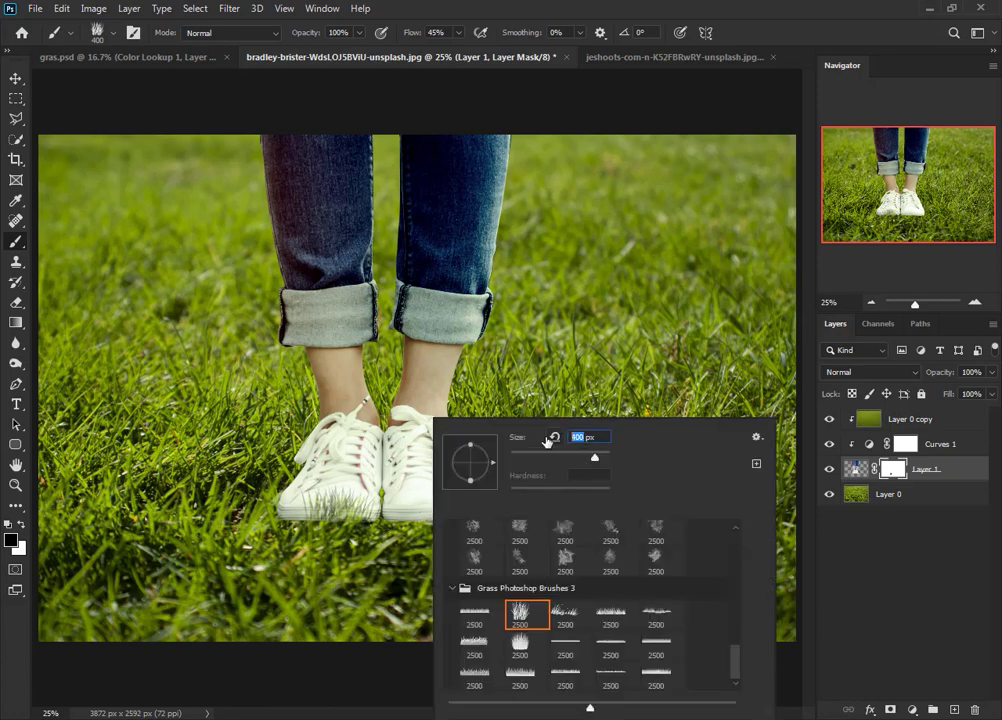
pyautogui.press('Return')
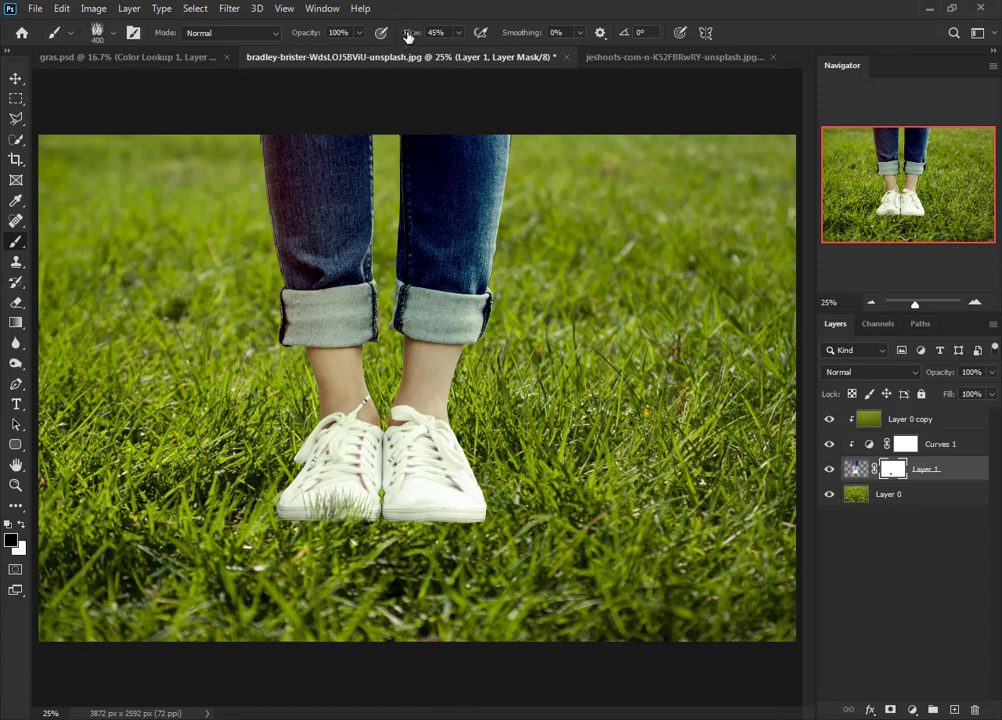
pyautogui.moveTo(408, 36); pyautogui.dragTo(460, 36)
pyautogui.moveTo(285, 512); pyautogui.dragTo(492, 535)
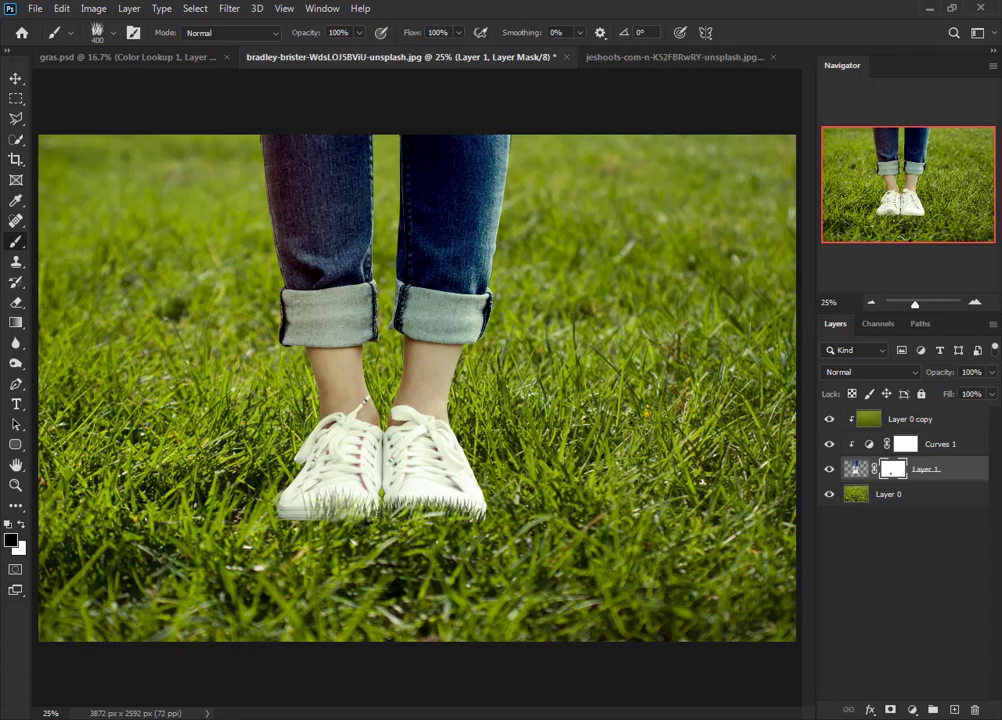
pyautogui.moveTo(346, 538); pyautogui.dragTo(231, 531)
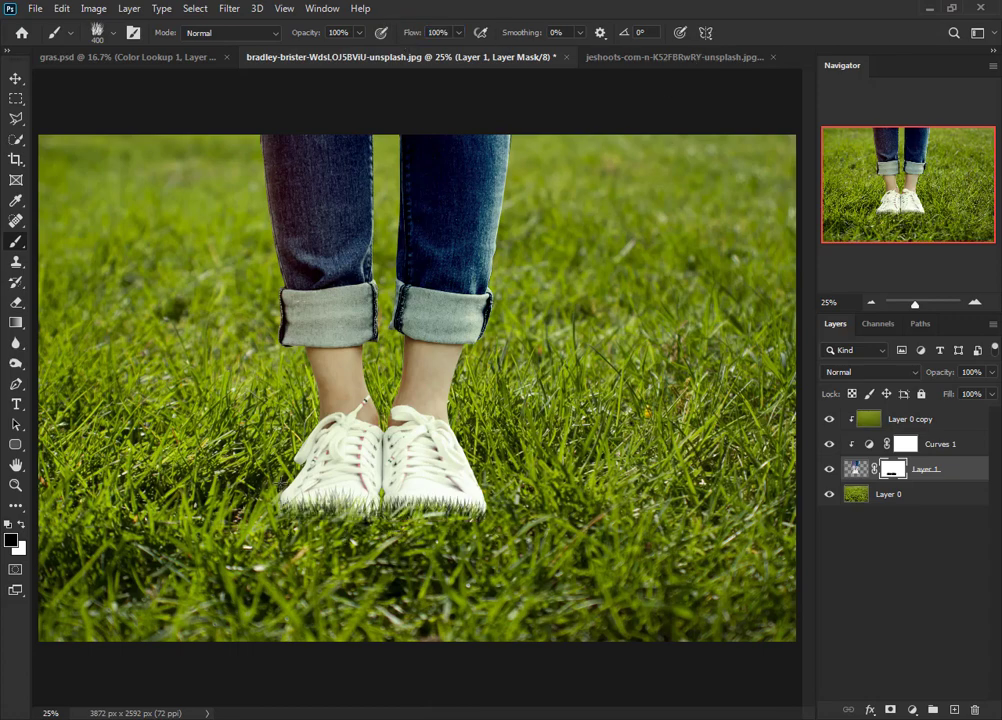
pyautogui.moveTo(285, 505)
pyautogui.mouseDown()
pyautogui.moveTo(305, 490)
pyautogui.moveTo(300, 474)
pyautogui.mouseUp()
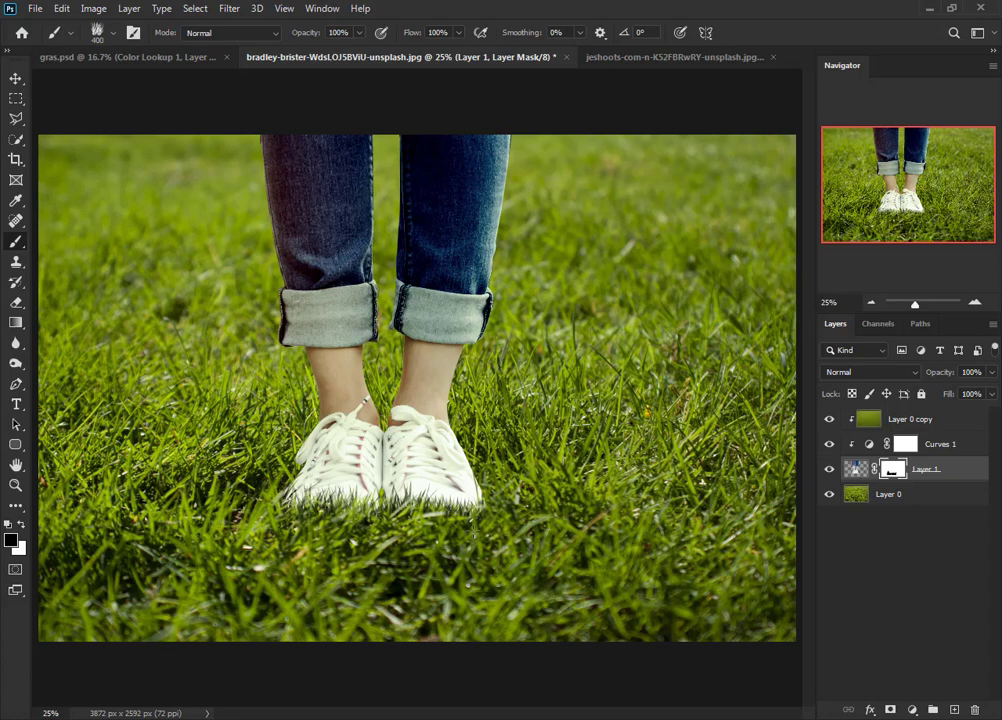
pyautogui.hotkey('ctrl', '-')
pyautogui.hotkey('ctrl', '-')
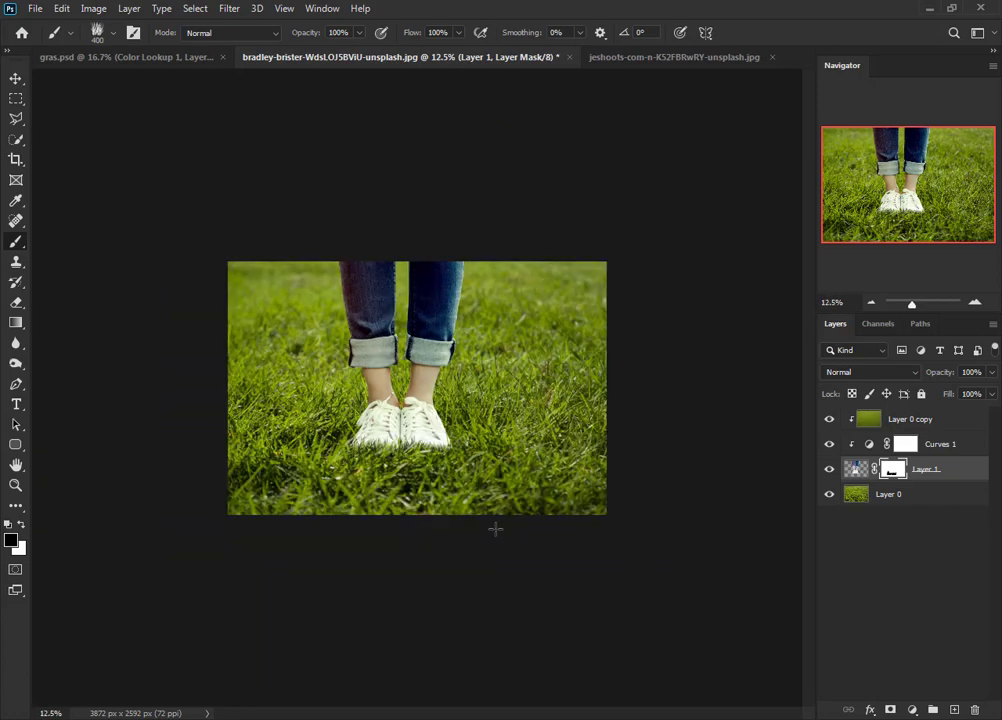
# Toggle Layer 1's mask off and on to compare, then add empty Layer 2 above Layer 0 copy.
pyautogui.hotkey('ctrl', '+')
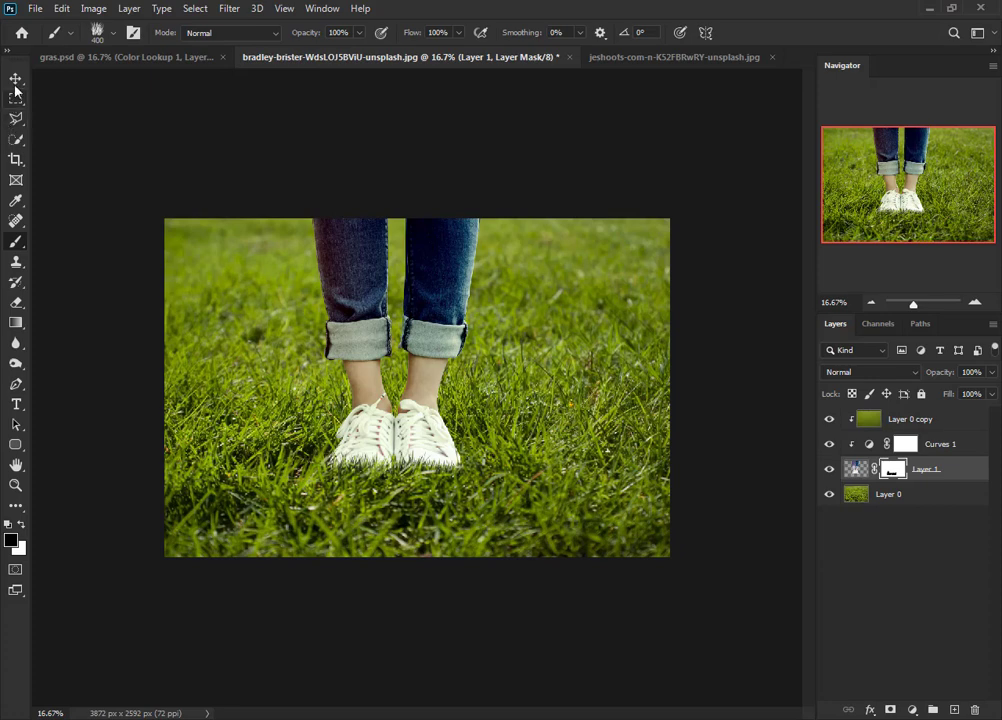
pyautogui.click(16, 78)
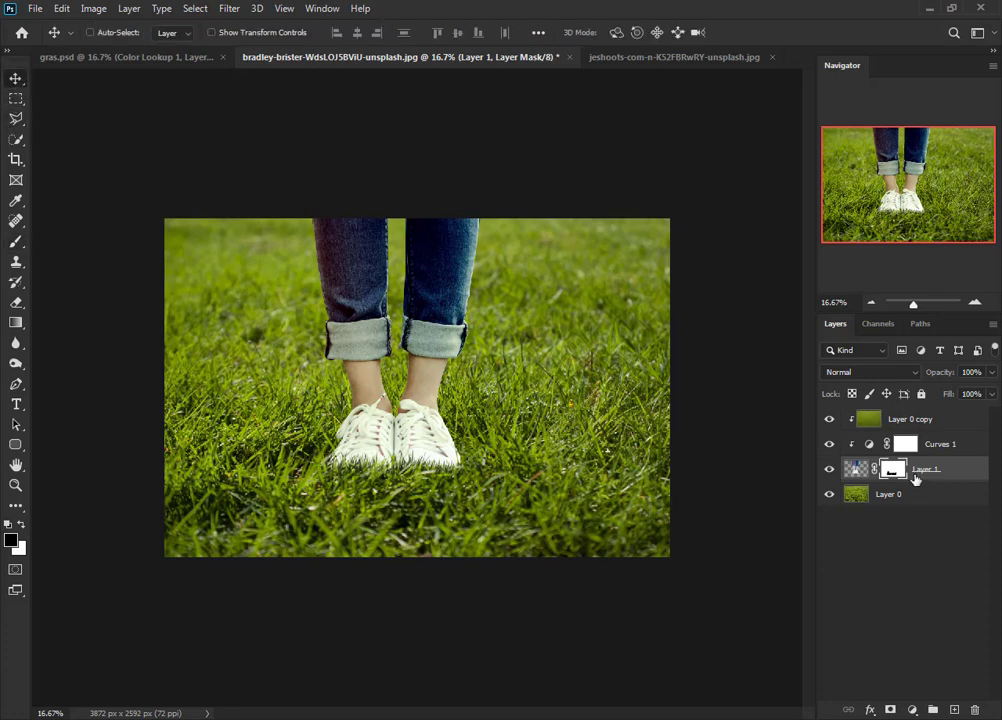
pyautogui.rightClick(895, 468)
pyautogui.click(890, 478)
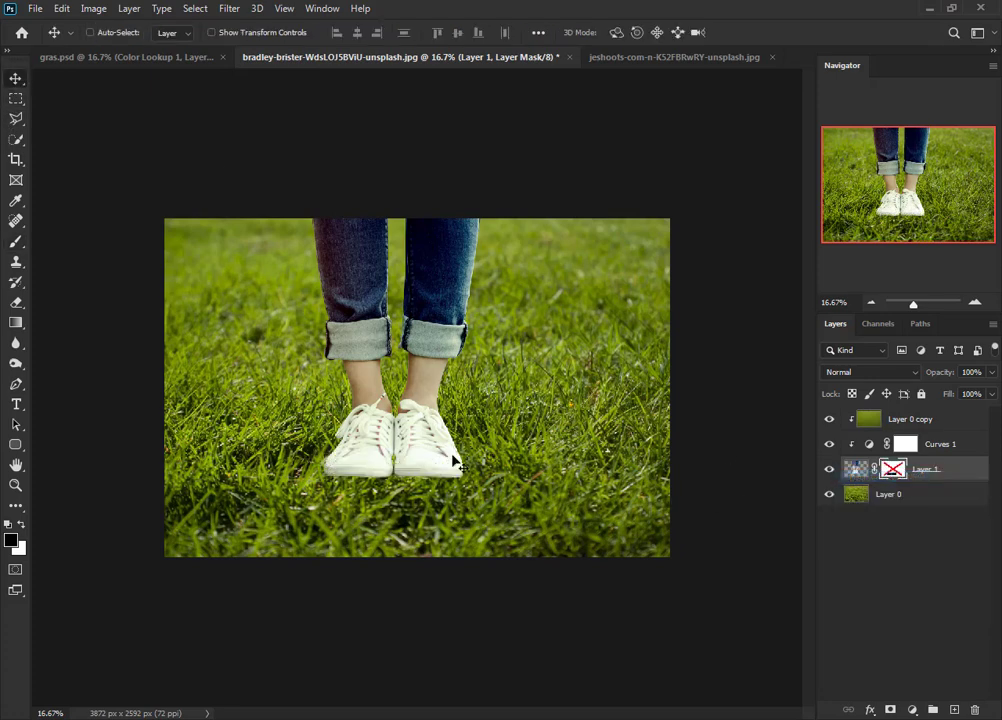
pyautogui.rightClick(896, 464)
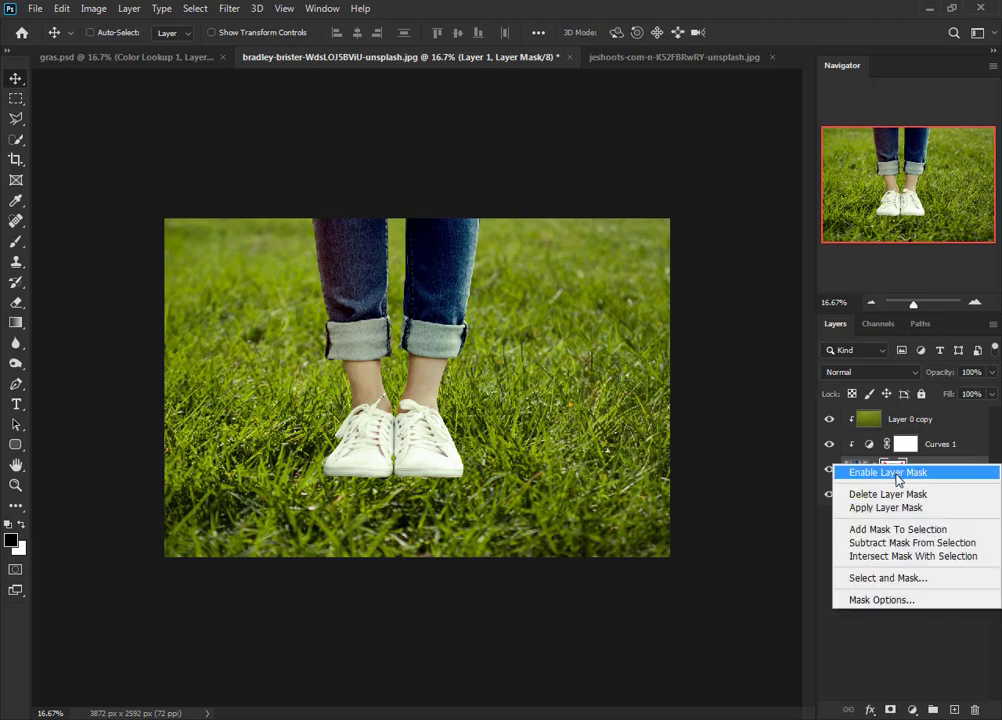
pyautogui.click(897, 474)
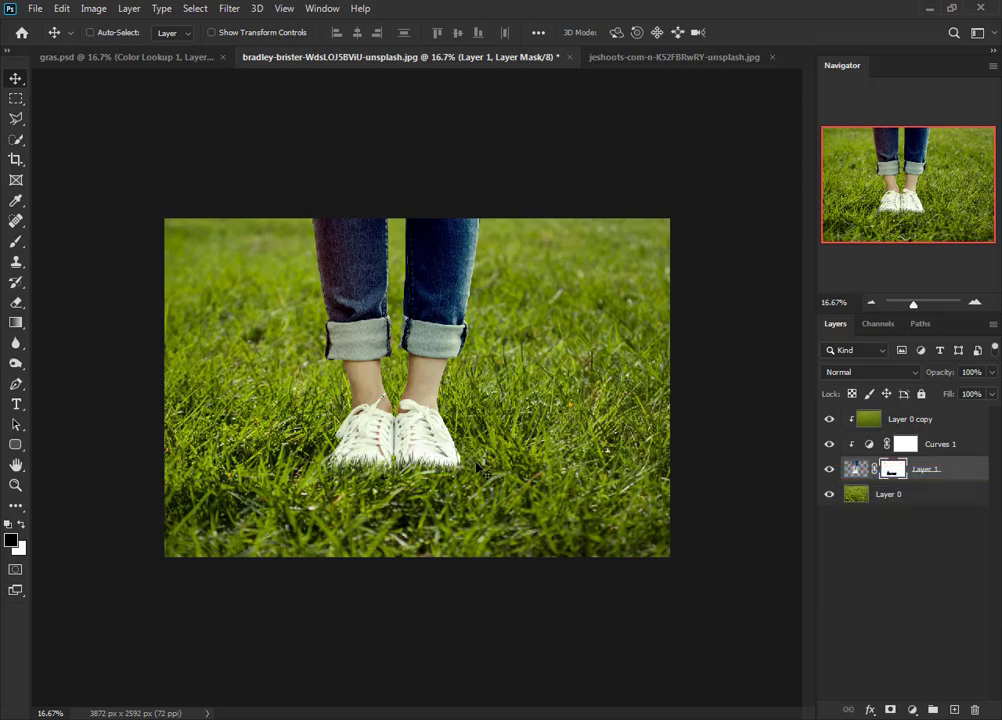
pyautogui.click(970, 427)
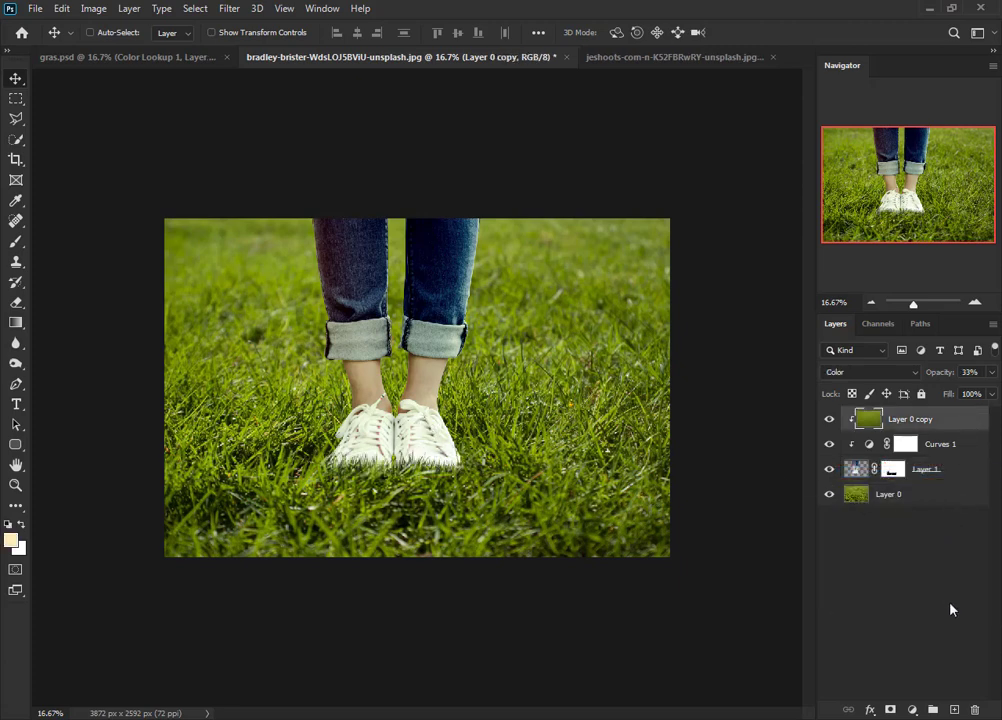
pyautogui.click(954, 709)
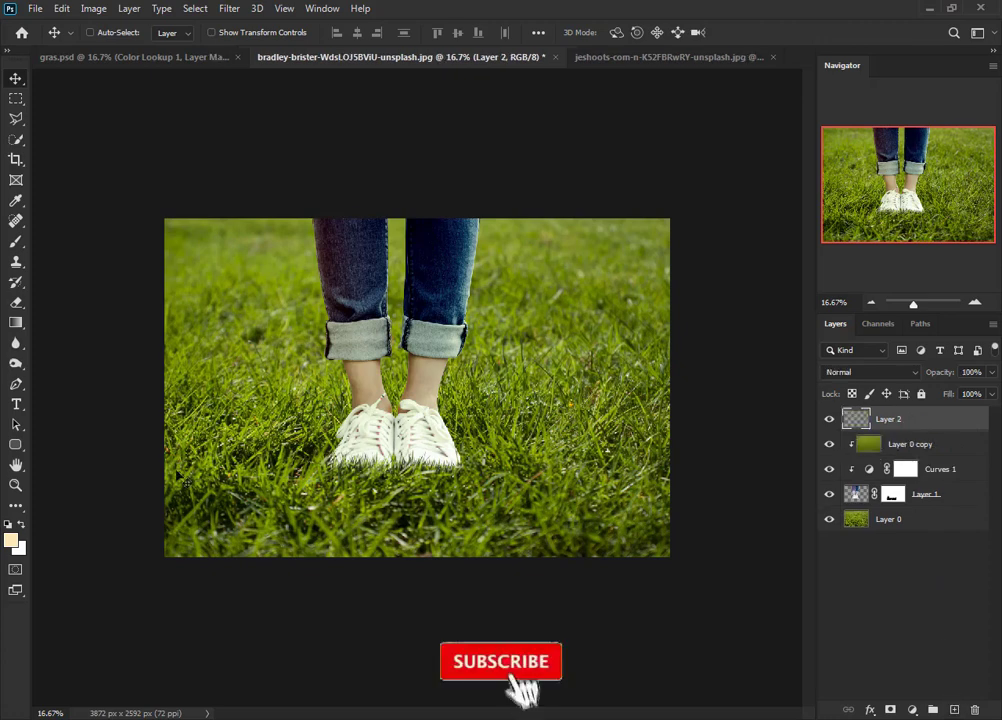
# Set the foreground colour to #ffe9b5 and choose a soft round brush.
pyautogui.press('b')
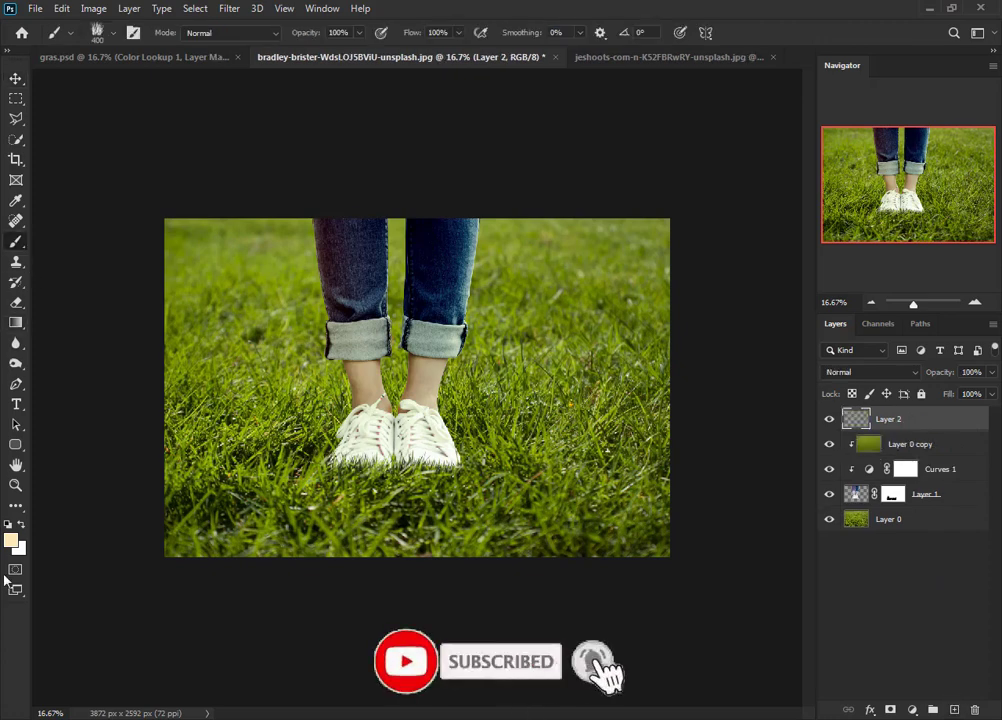
pyautogui.click(12, 538)
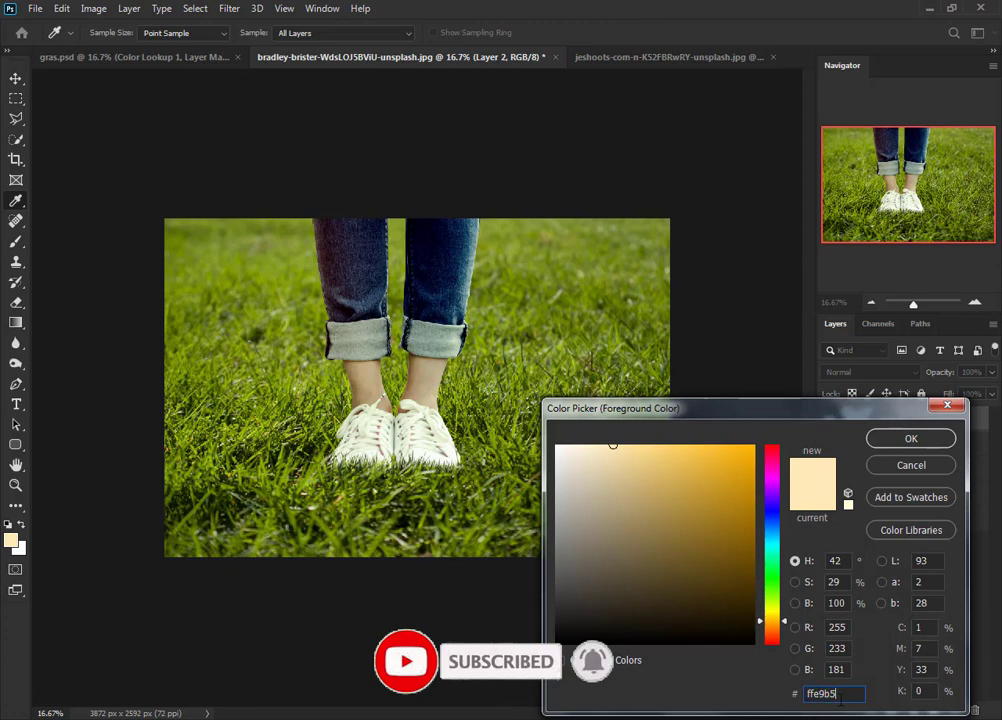
pyautogui.click(910, 439)
pyautogui.rightClick(512, 372)
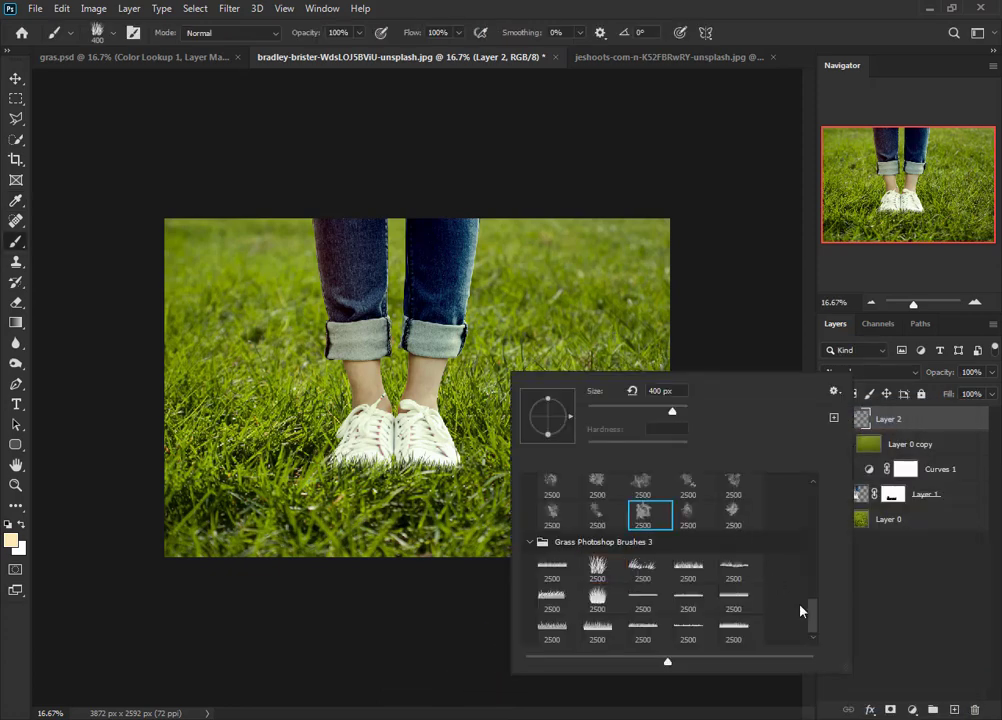
pyautogui.moveTo(815, 614); pyautogui.dragTo(815, 497)
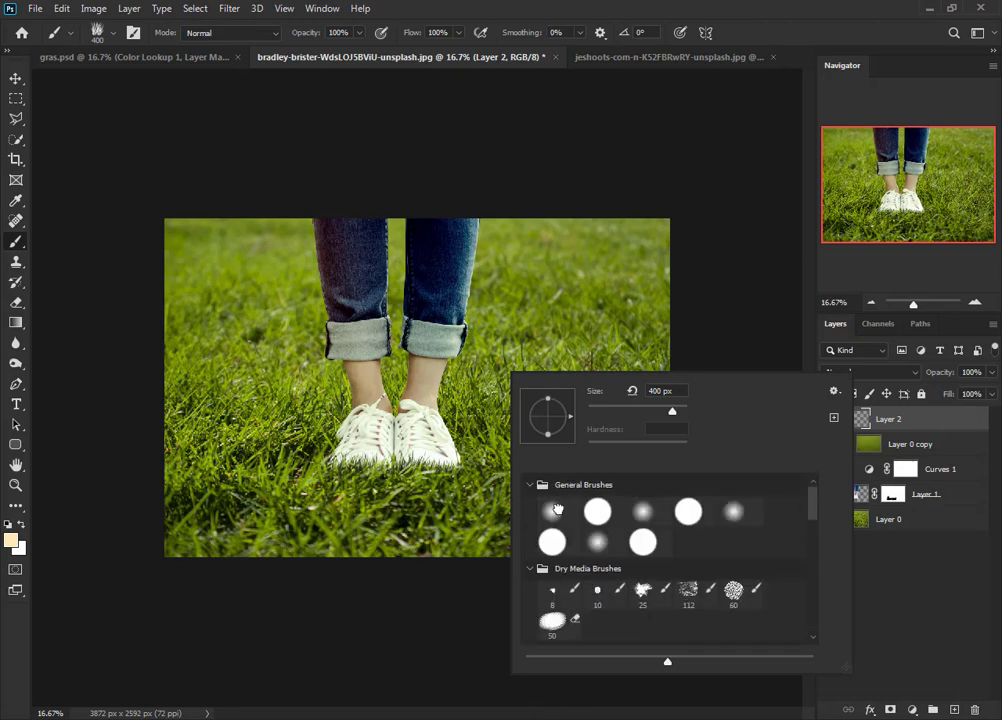
pyautogui.click(558, 510)
pyautogui.press('Return')
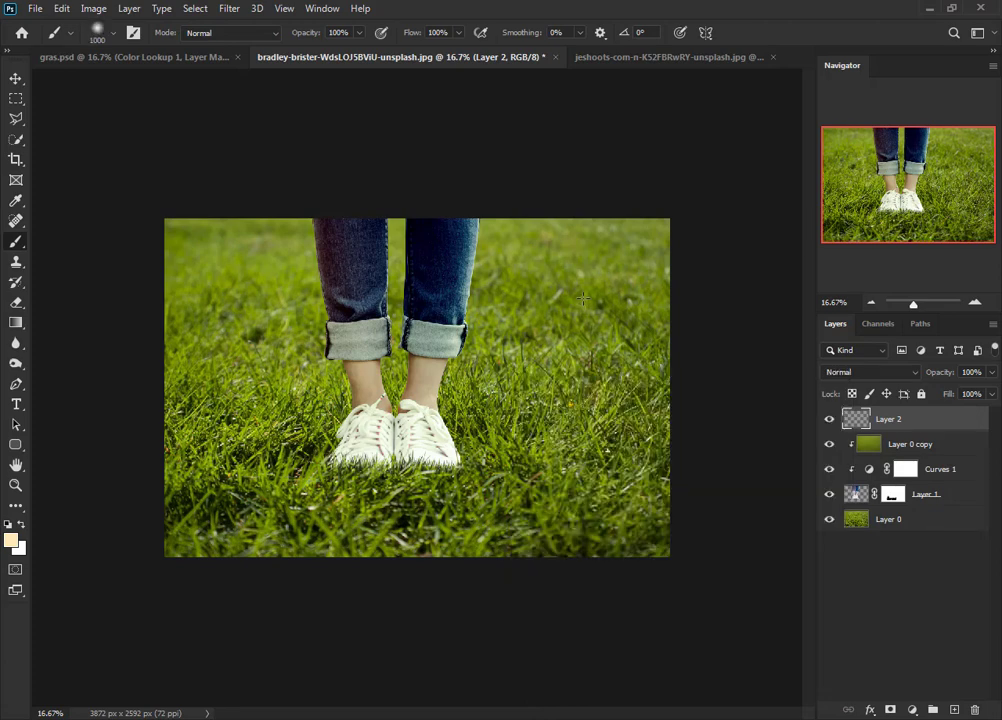
# Set the brush to 1000 px with 0% hardness and dab a cream glow at upper right.
pyautogui.rightClick(583, 297)
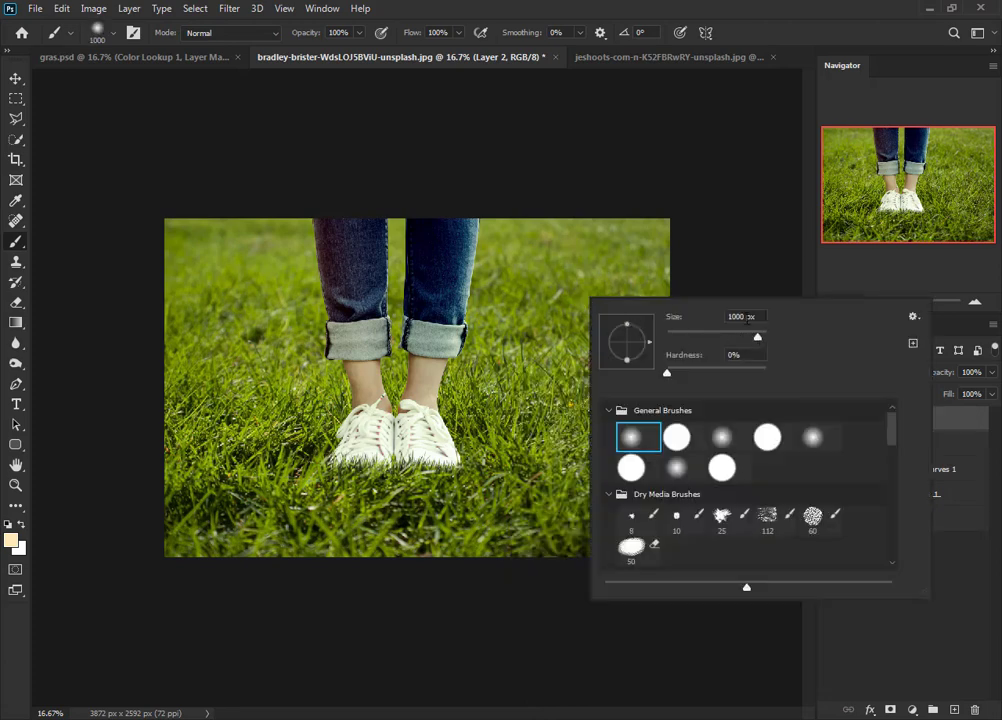
pyautogui.click(747, 318)
pyautogui.press('Return')
pyautogui.click(607, 268)
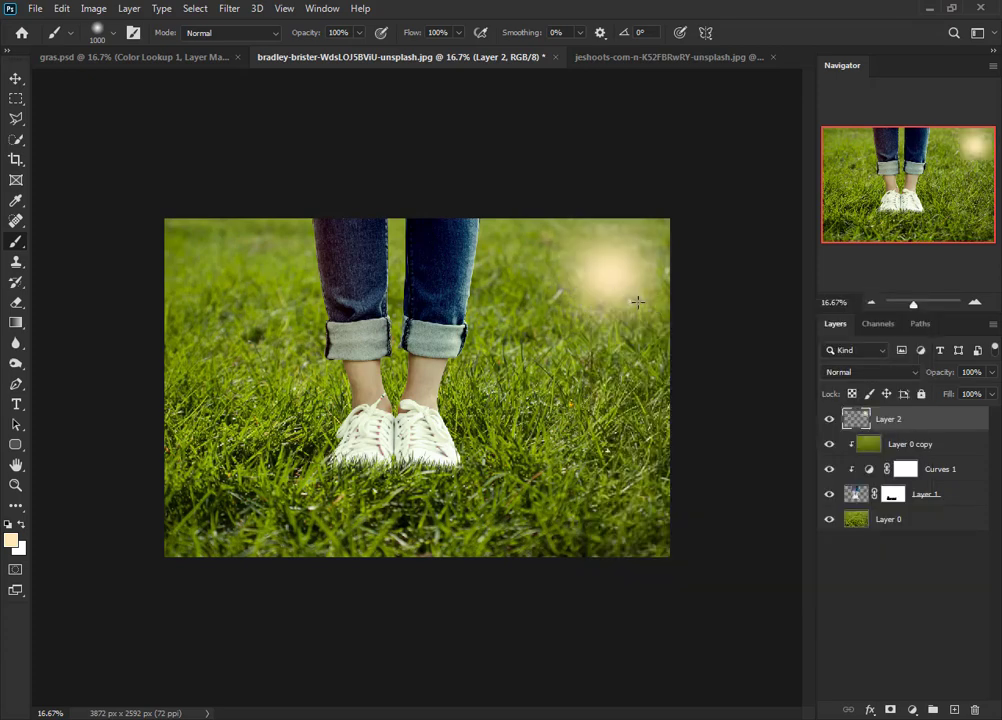
pyautogui.hotkey('ctrl', 't')
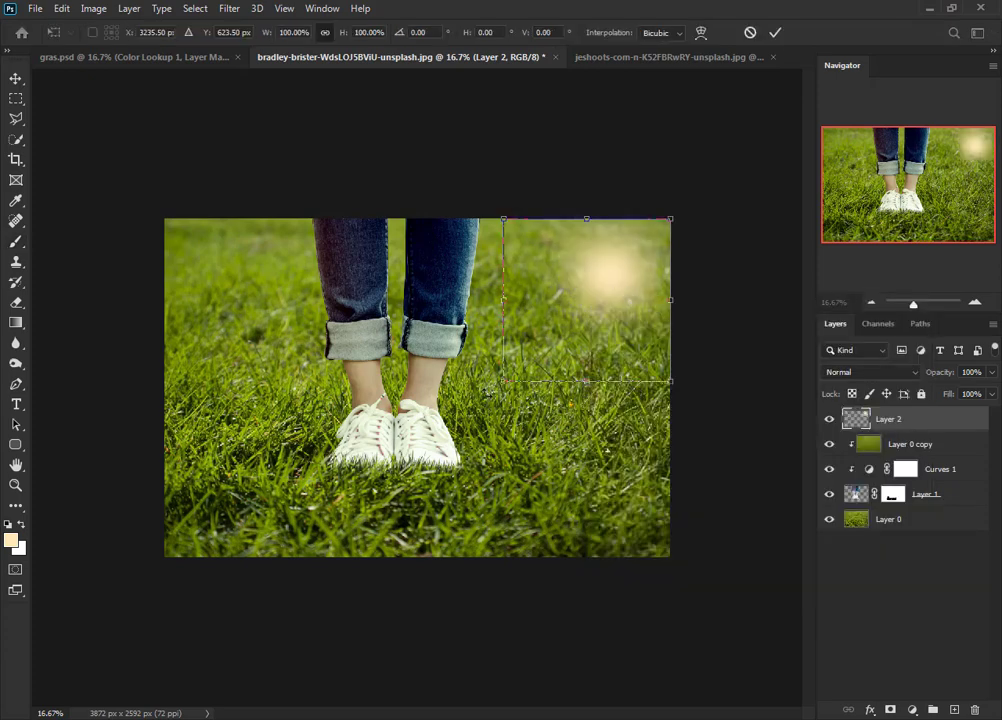
# Scale the glow to about 232% and move it into the top-right corner.
pyautogui.moveTo(497, 386); pyautogui.dragTo(322, 555)
pyautogui.moveTo(555, 369)
pyautogui.mouseDown()
pyautogui.moveTo(650, 287)
pyautogui.moveTo(661, 290)
pyautogui.mouseUp()
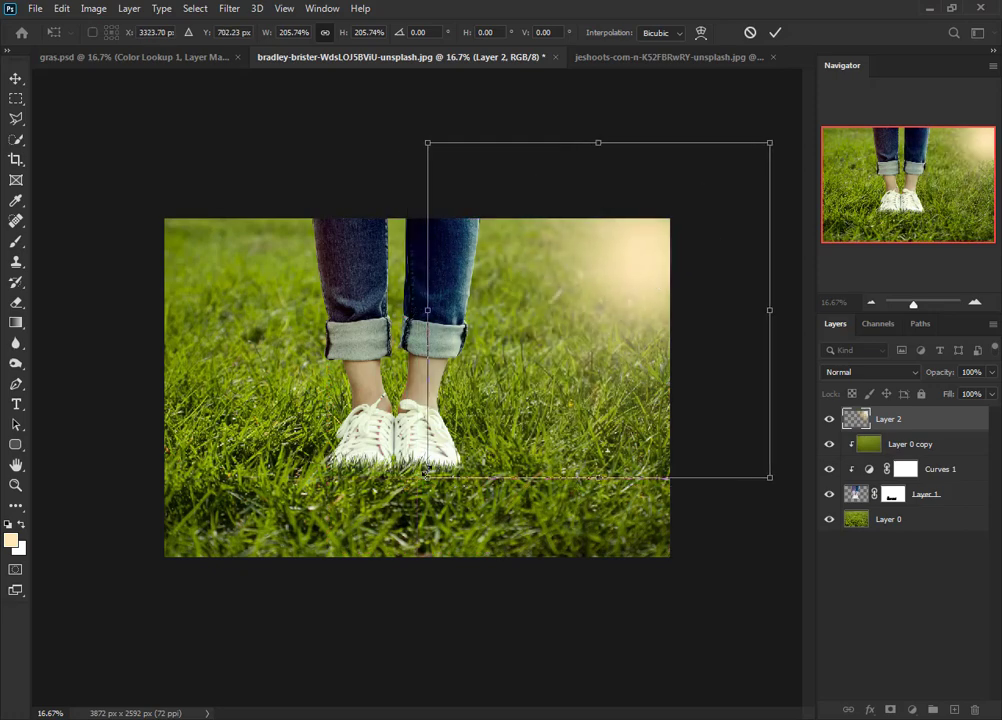
pyautogui.moveTo(427, 477); pyautogui.dragTo(384, 519)
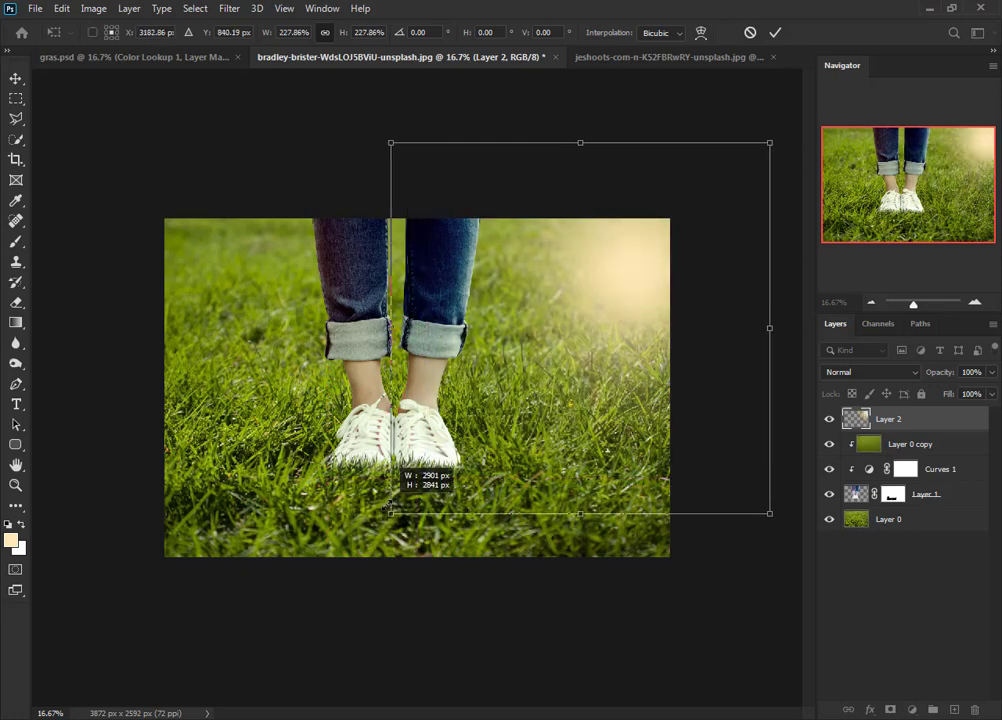
pyautogui.click(776, 36)
pyautogui.press('b')
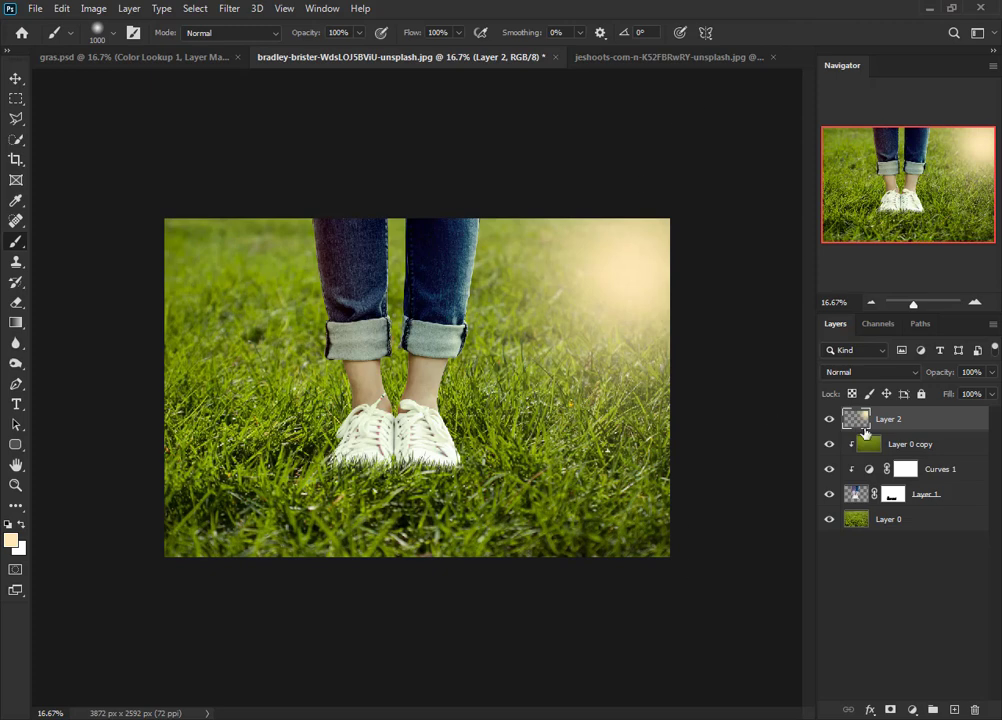
# Blend Layer 2 with Linear Dodge (Add) at 71% opacity.
pyautogui.click(857, 372)
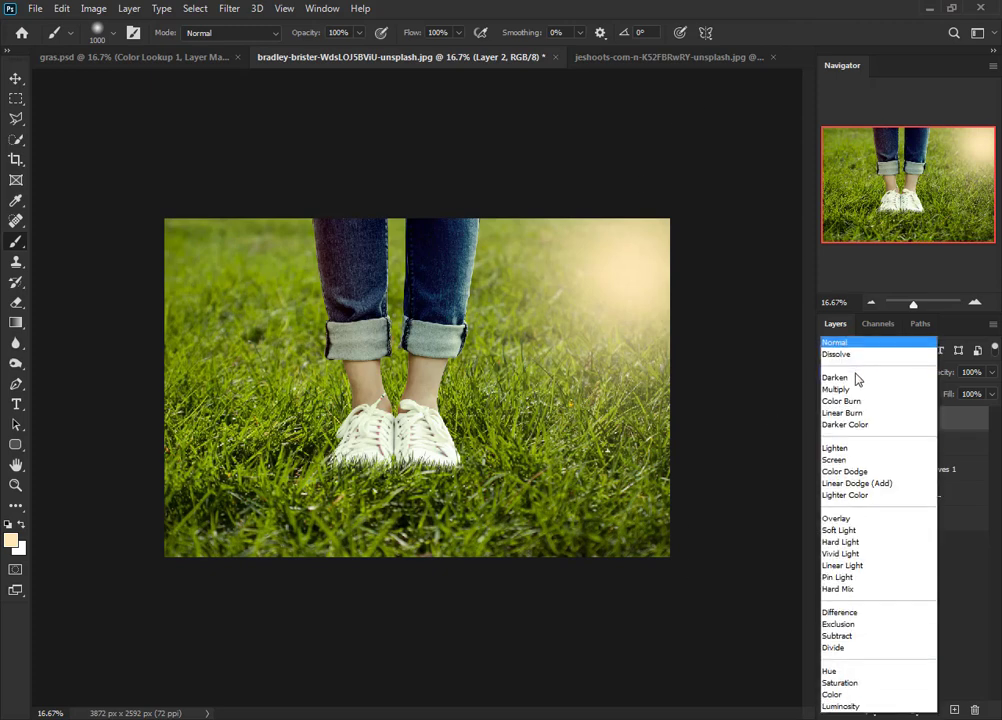
pyautogui.click(895, 484)
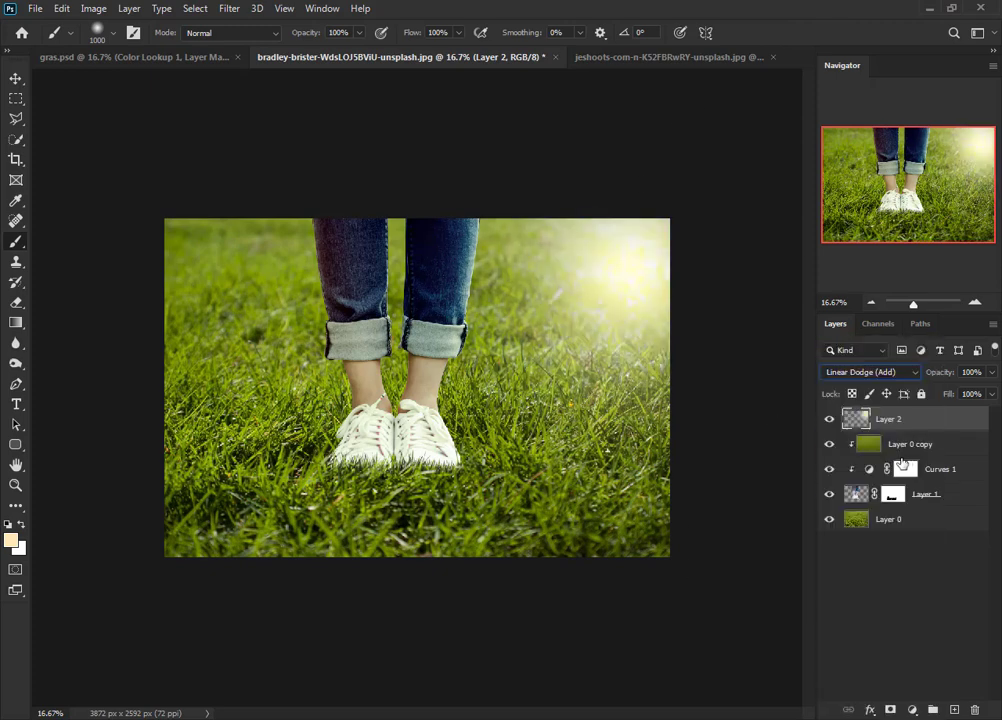
pyautogui.press('Tab')
pyautogui.write('72')
pyautogui.press('Return')
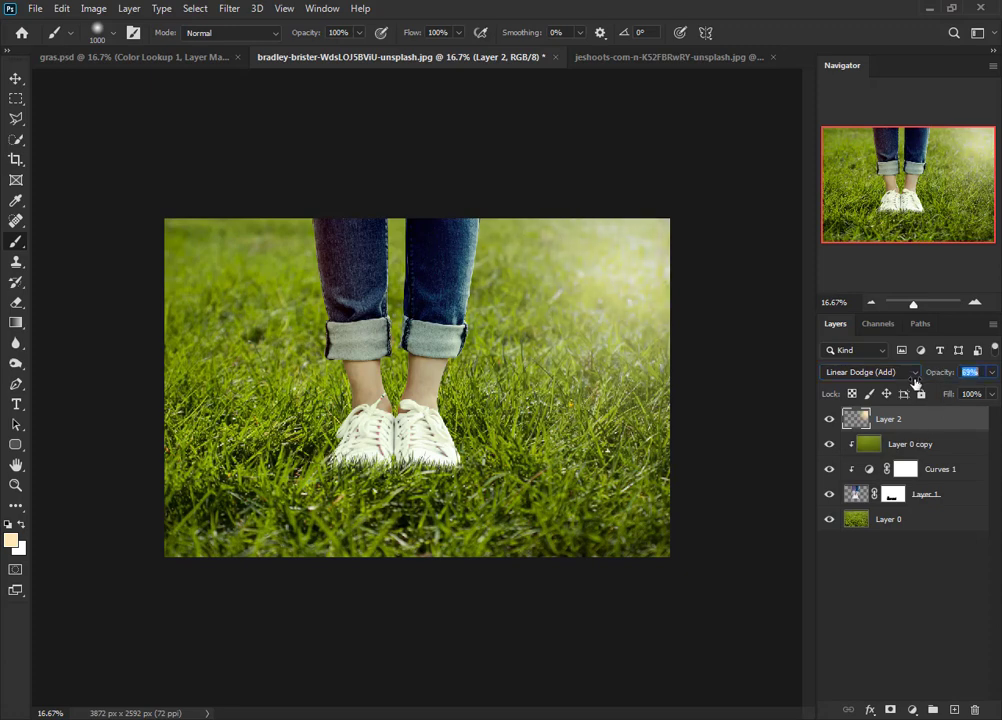
pyautogui.hotkey('shift', 'Tab')
pyautogui.click(912, 709)
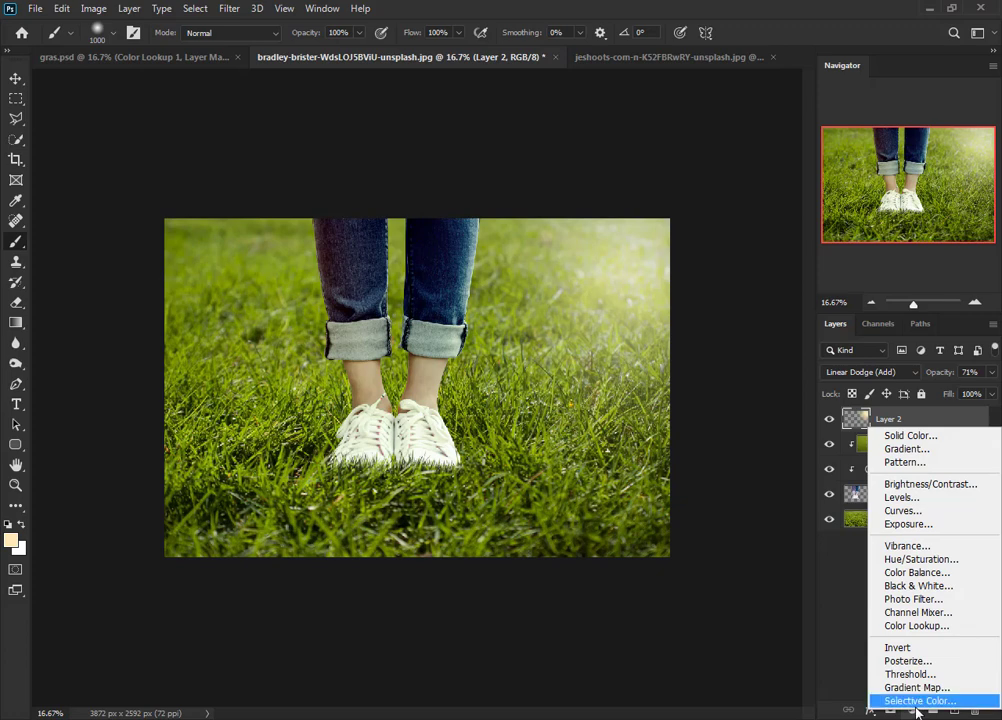
# Add a Color Lookup layer with the Kodak 5218 Kodak 2395 3D LUT, opacity 75%.
pyautogui.click(916, 625)
pyautogui.click(585, 245)
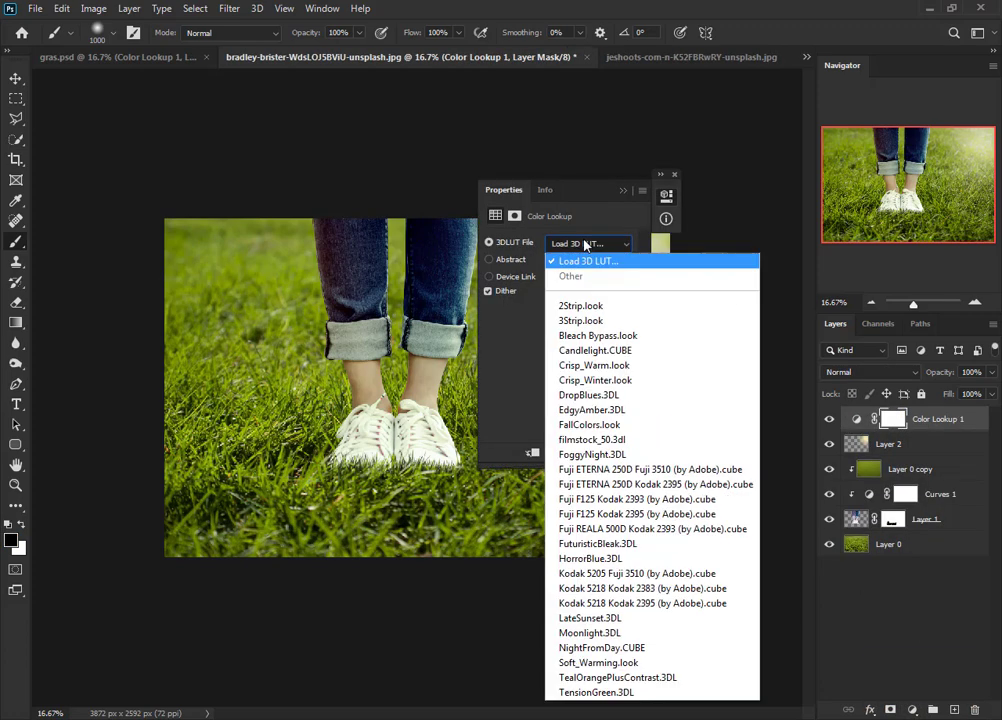
pyautogui.click(668, 604)
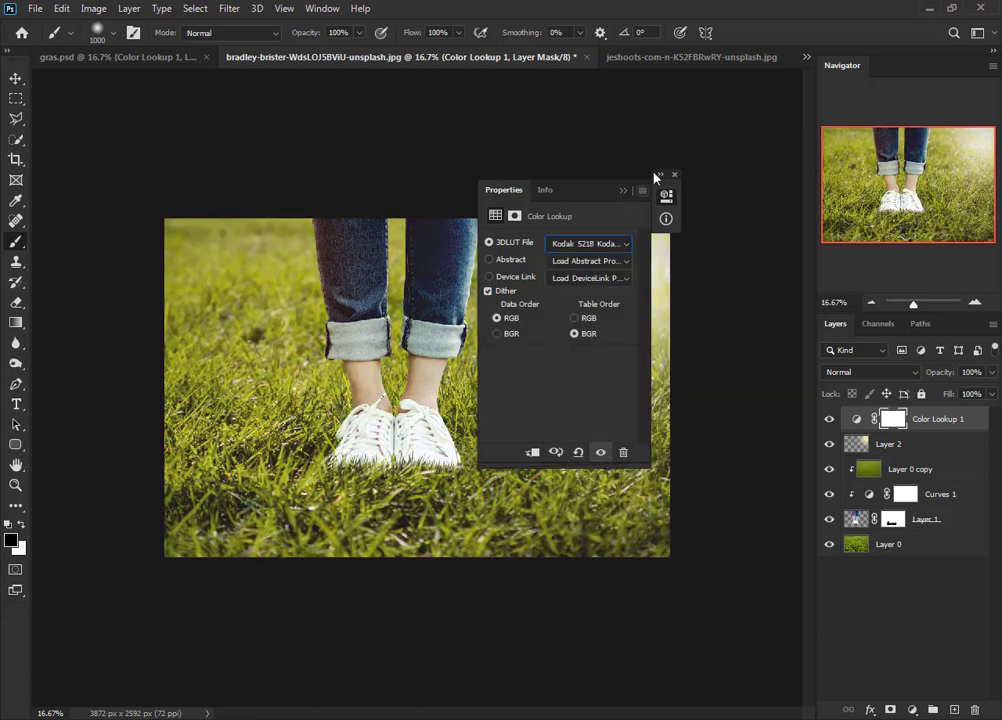
pyautogui.click(674, 175)
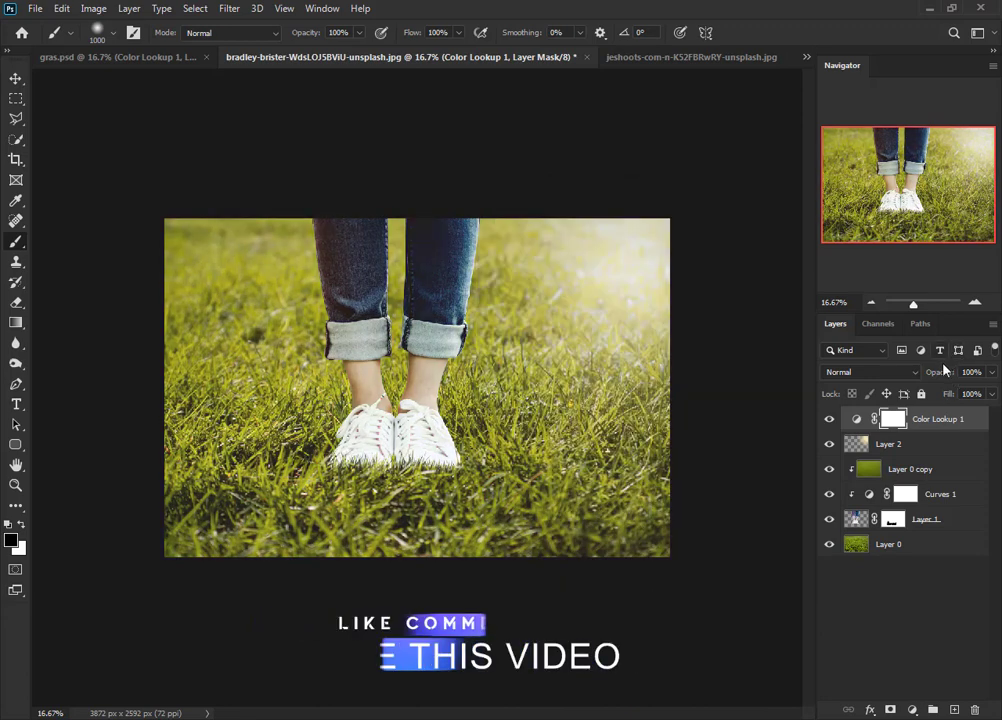
pyautogui.moveTo(944, 371); pyautogui.dragTo(918, 377)
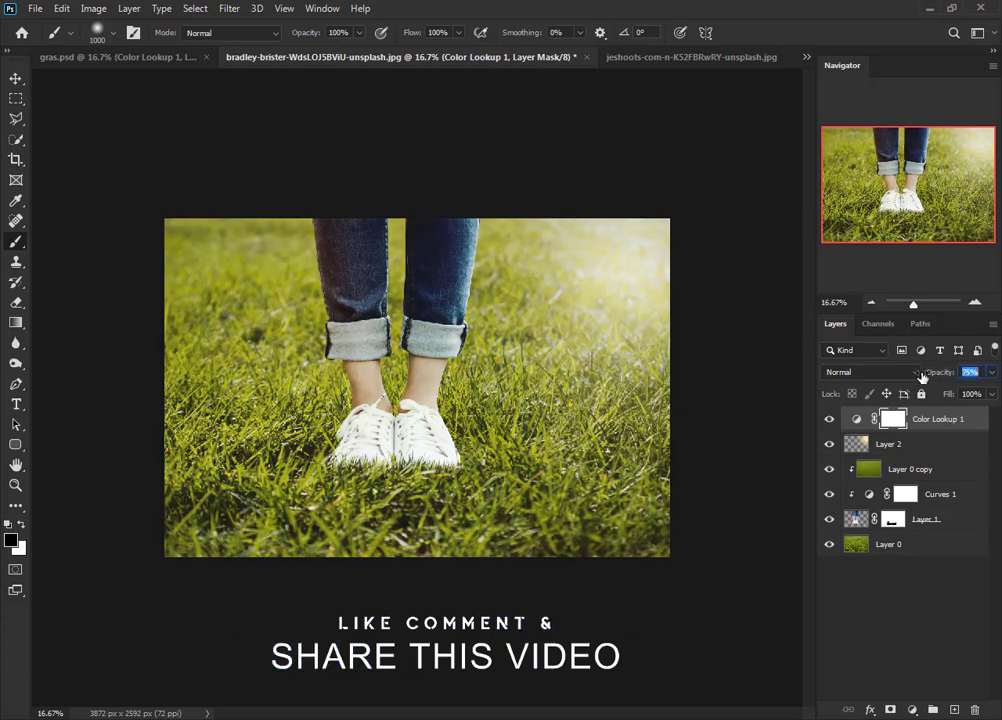
pyautogui.press('Return')
pyautogui.press('v')
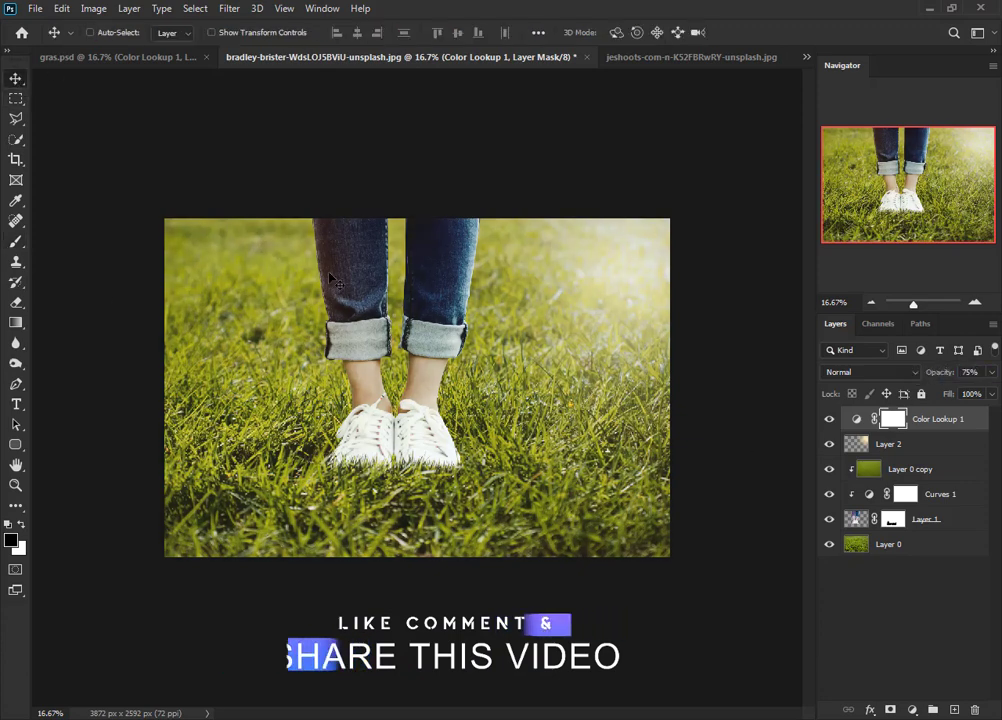